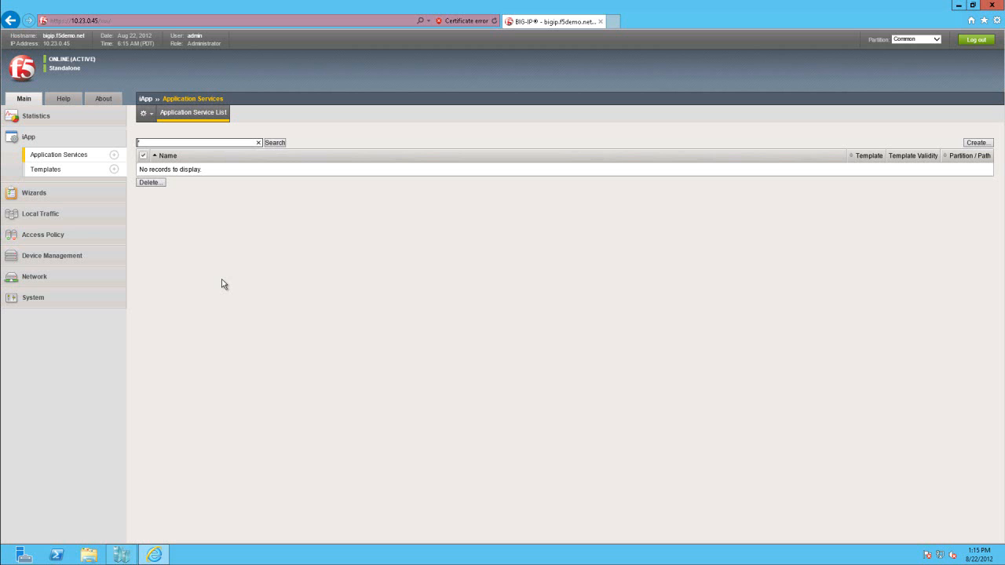
left_click(613, 23)
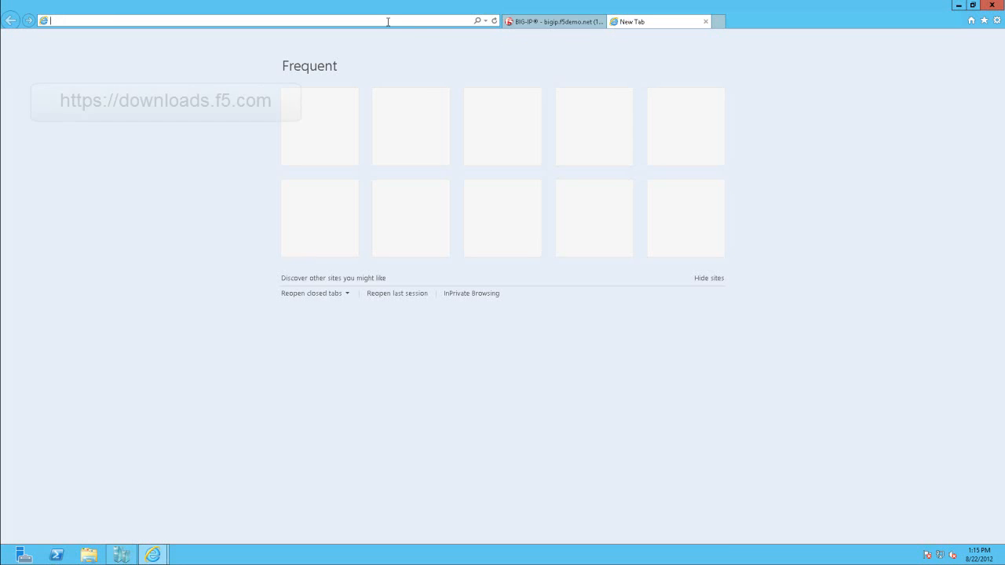
type("downloads.f5.com/")
key("Return")
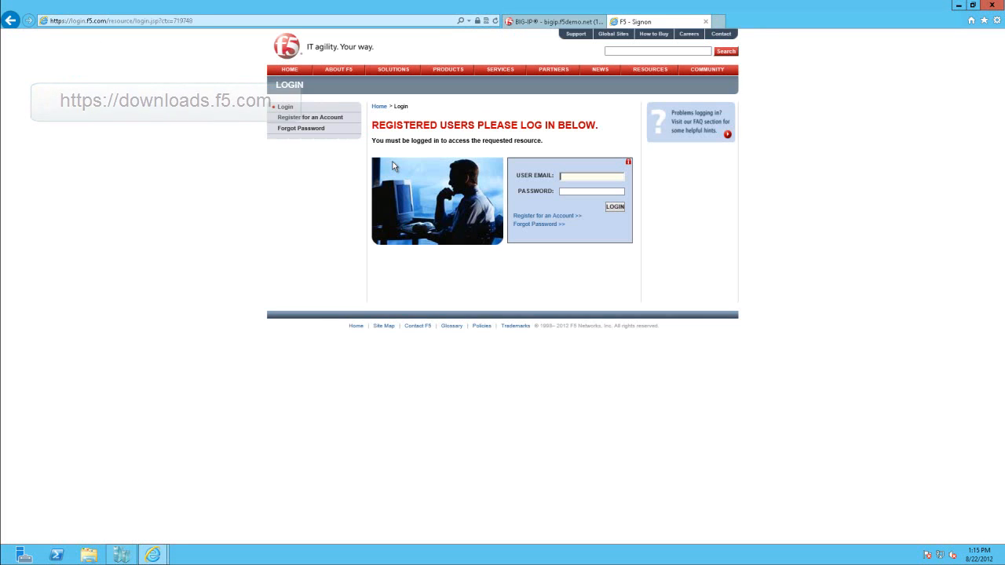
- Log in to the F5 site with the account's user e-mail and password
left_click(564, 178)
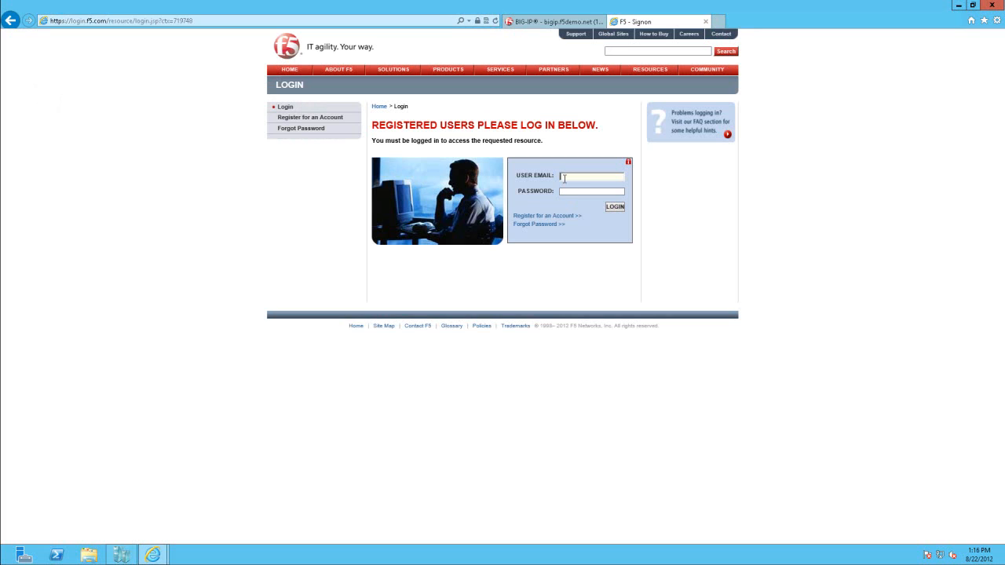
key("Tab")
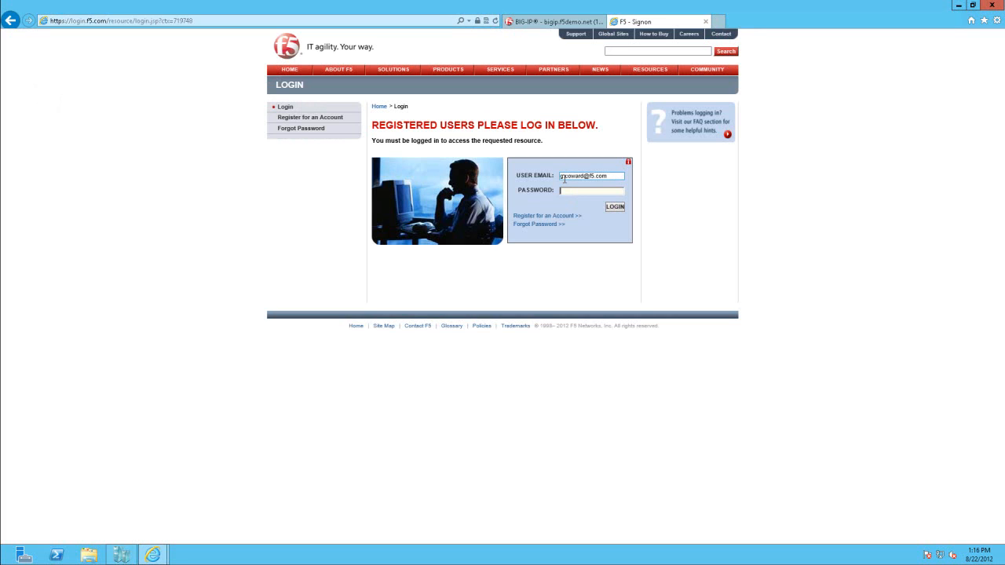
type("••••••••••")
key("Return")
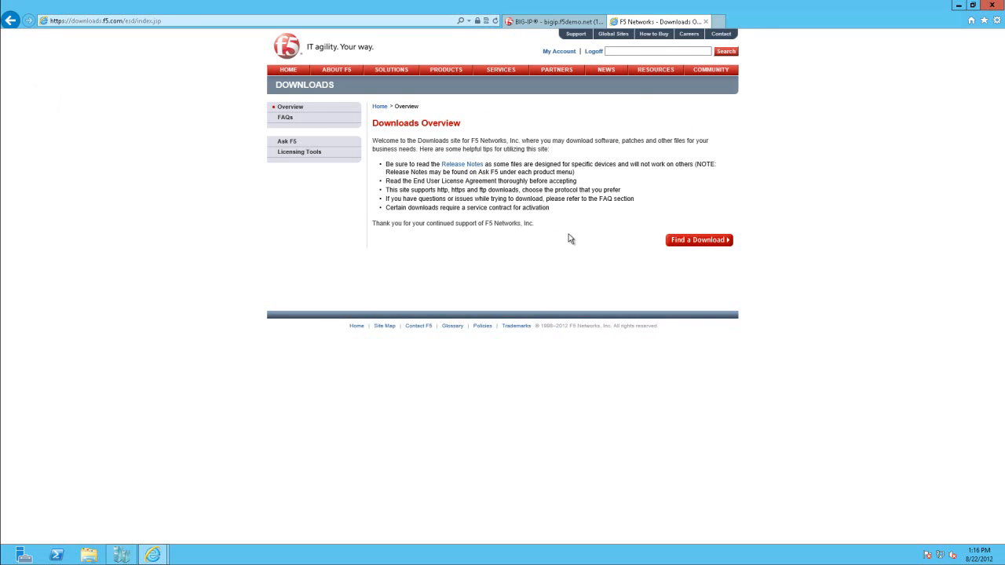
- Find the iApp-Templates download container for BIG-IP v11.x / Virtual Edition, version 11.2.0
left_click(679, 242)
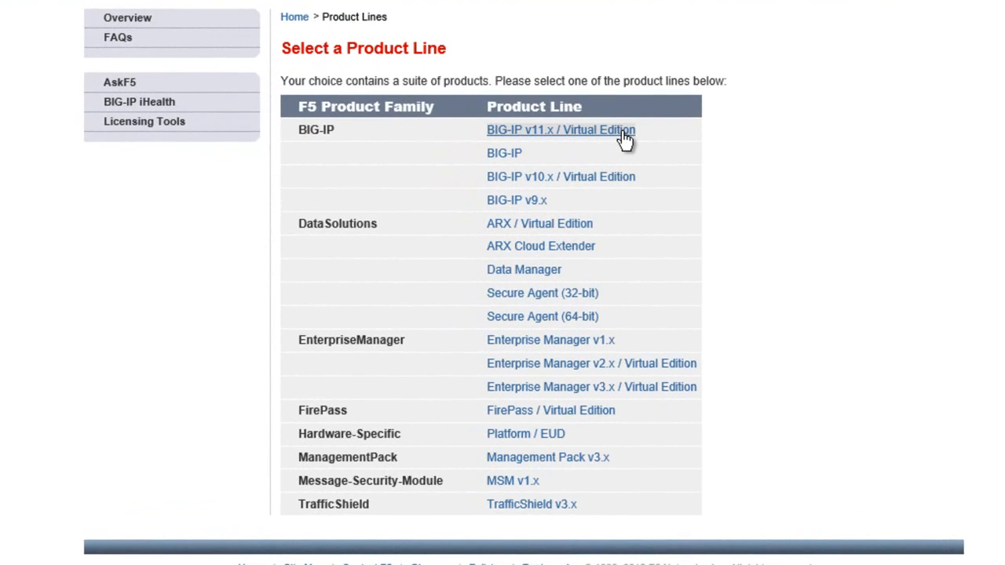
left_click(625, 139)
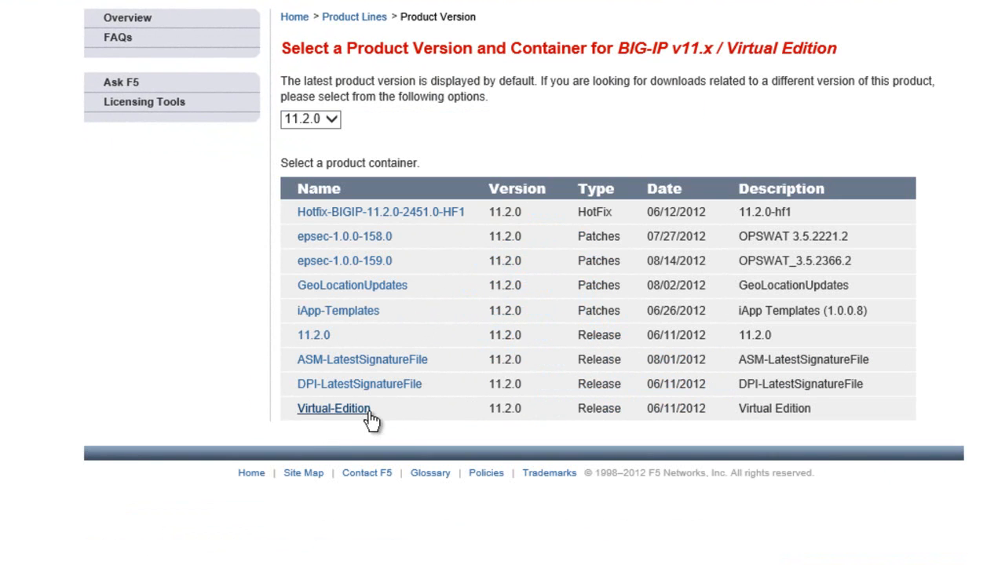
left_click(366, 313)
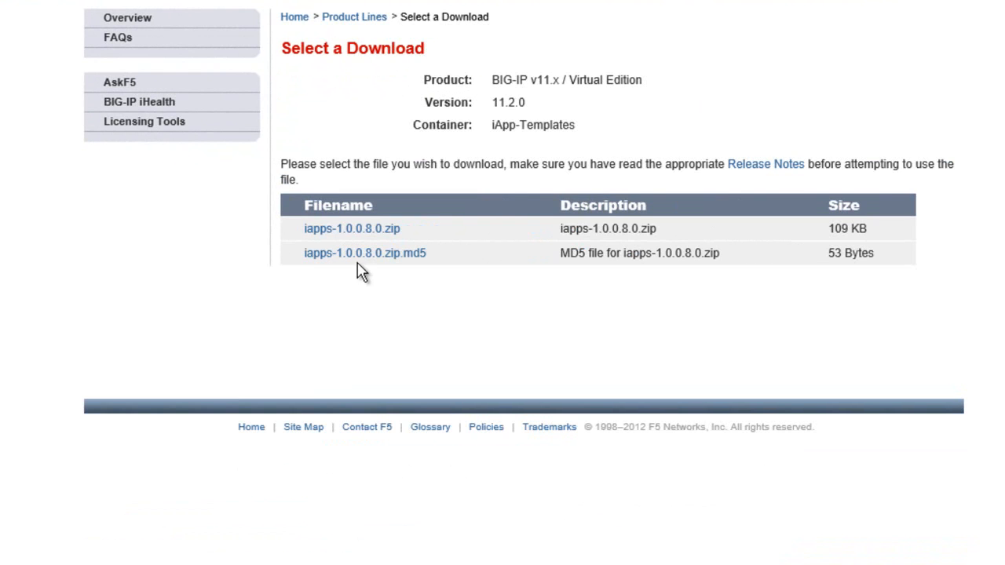
- Download iapps-1.0.0.8.0.zip and save it in the Downloads folder
left_click(330, 231)
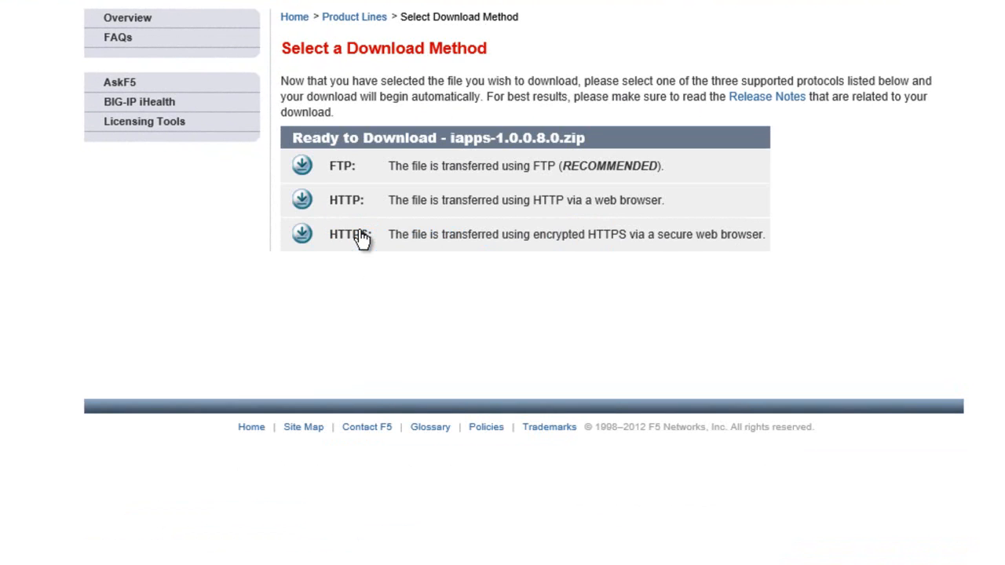
left_click(313, 174)
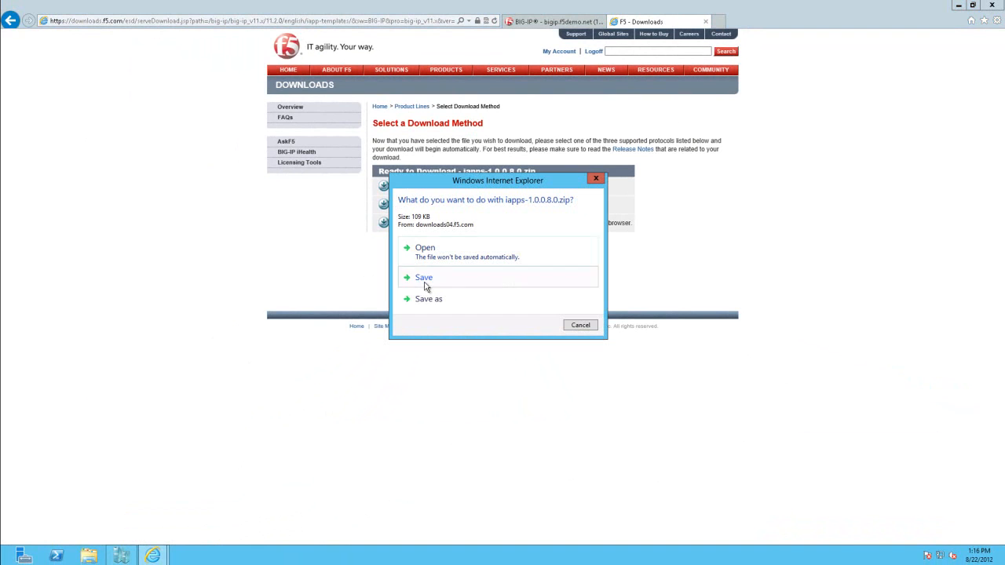
left_click(428, 298)
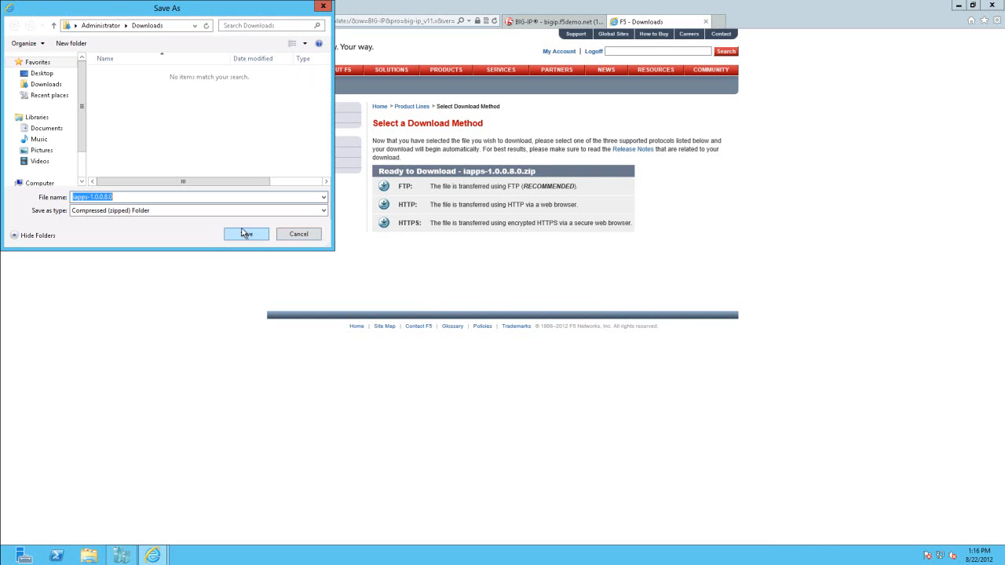
left_click(244, 235)
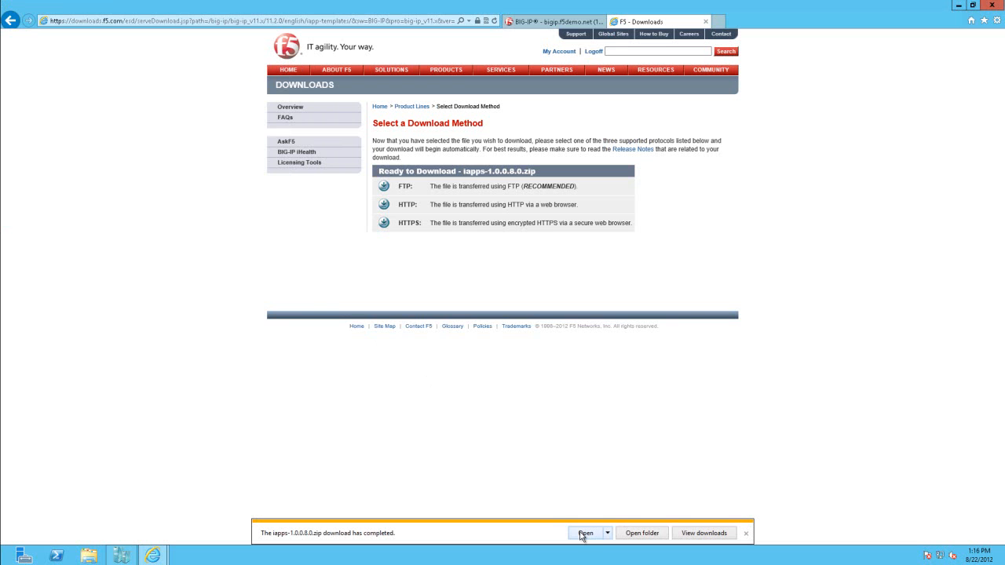
- Copy f5.microsoft_exchange_2010_cas.2012_06_08.tmpl from the downloaded archive into the Documents library
left_click(584, 533)
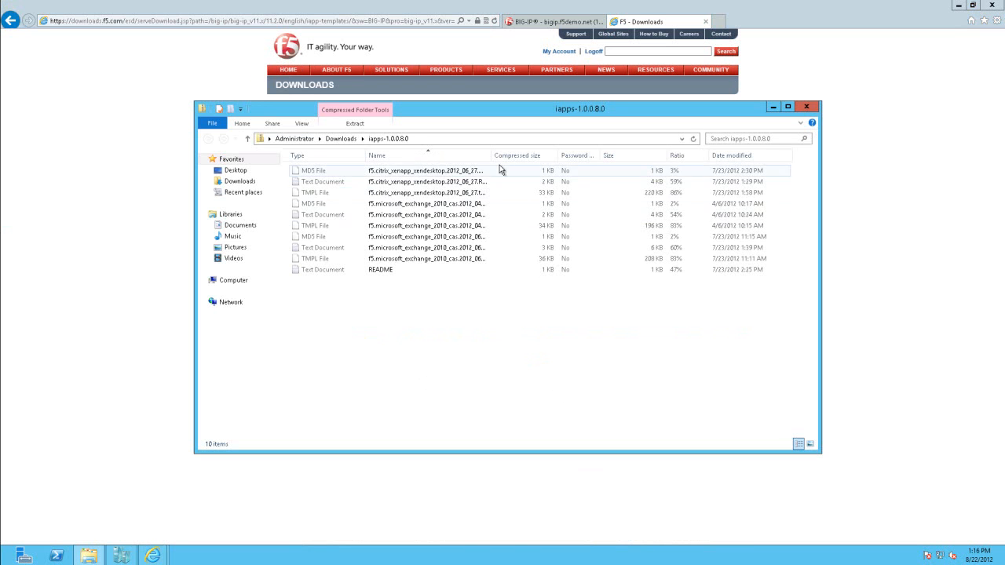
left_click_drag(490, 153, 547, 155)
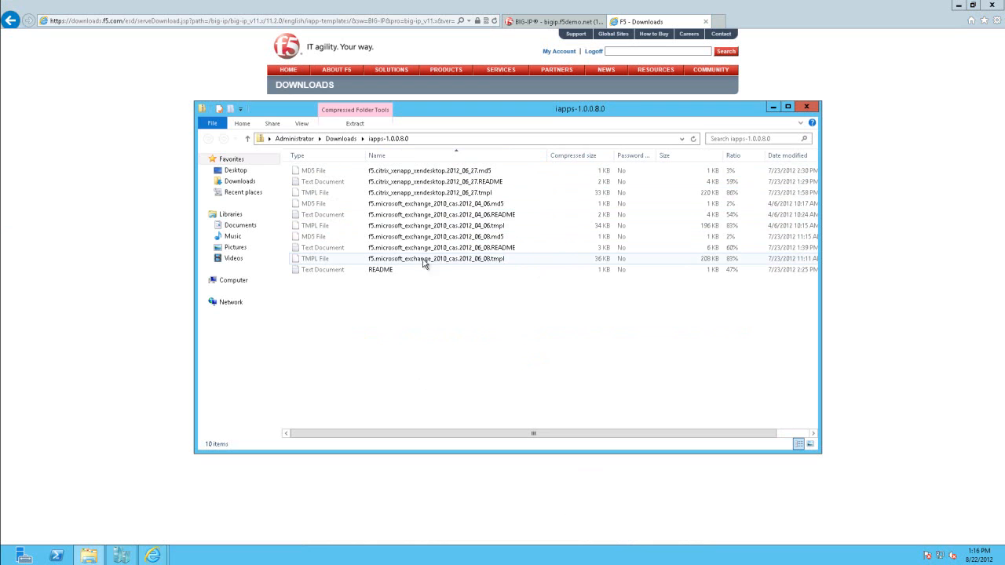
left_click(462, 259)
right_click(462, 259)
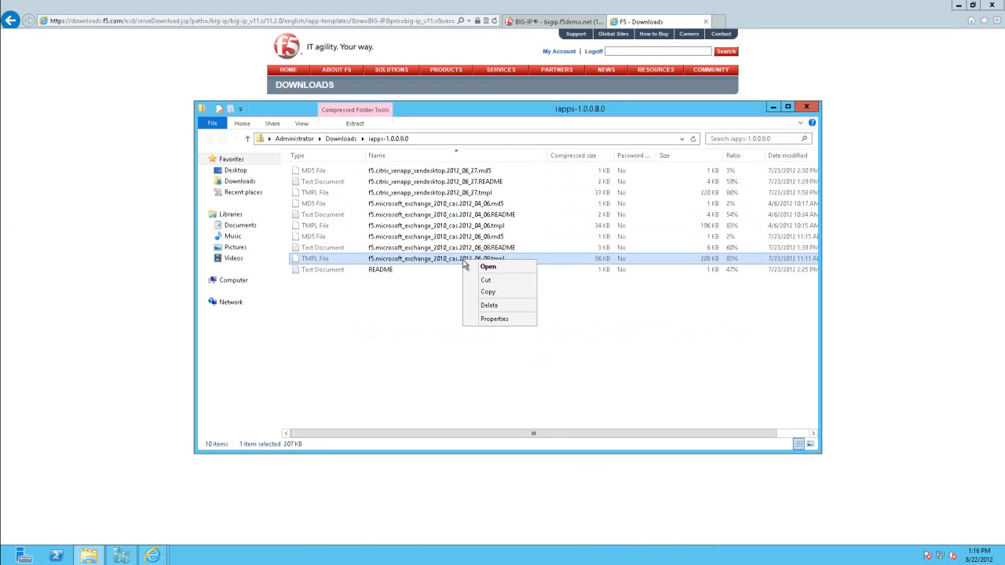
left_click(485, 295)
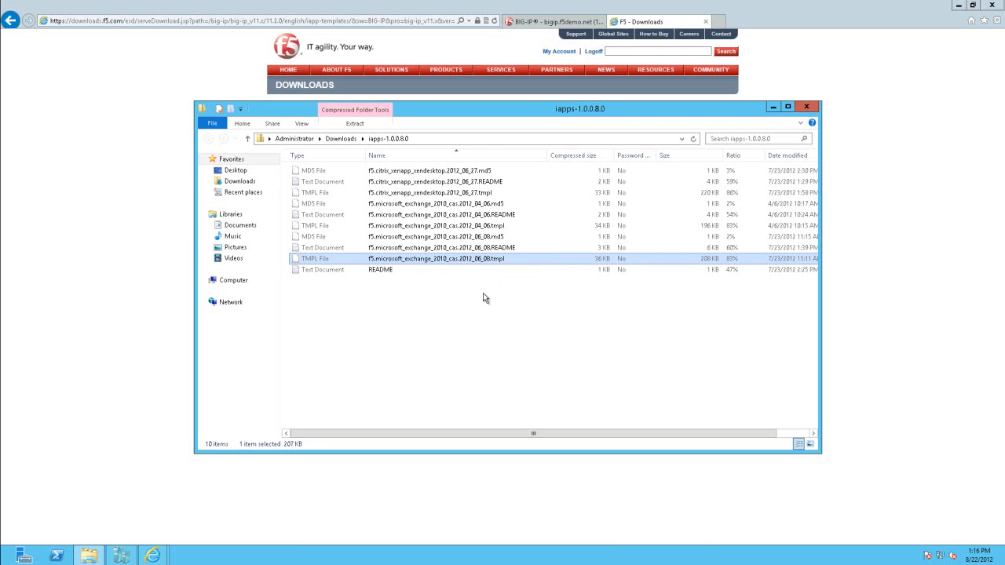
left_click(255, 227)
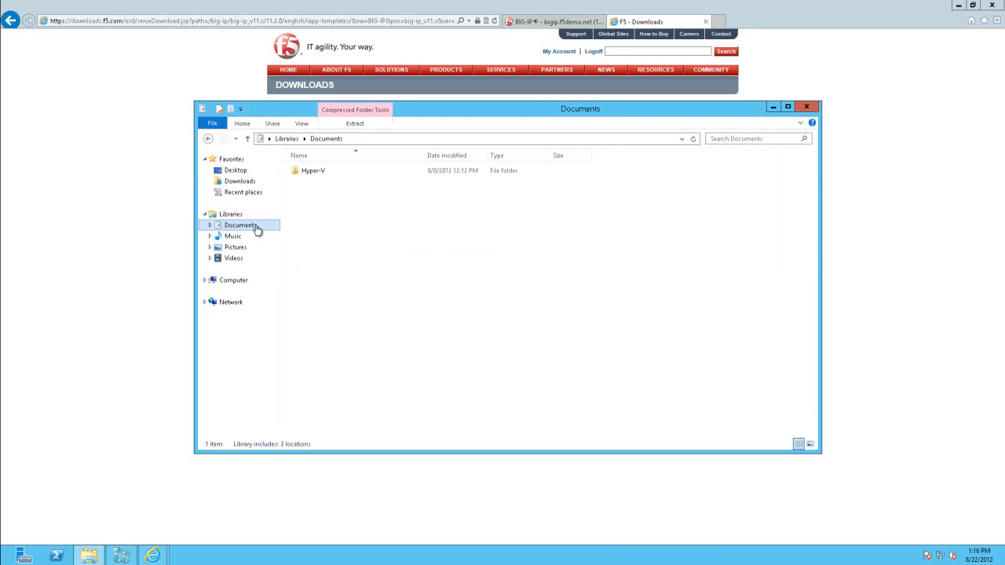
right_click(332, 229)
left_click(373, 302)
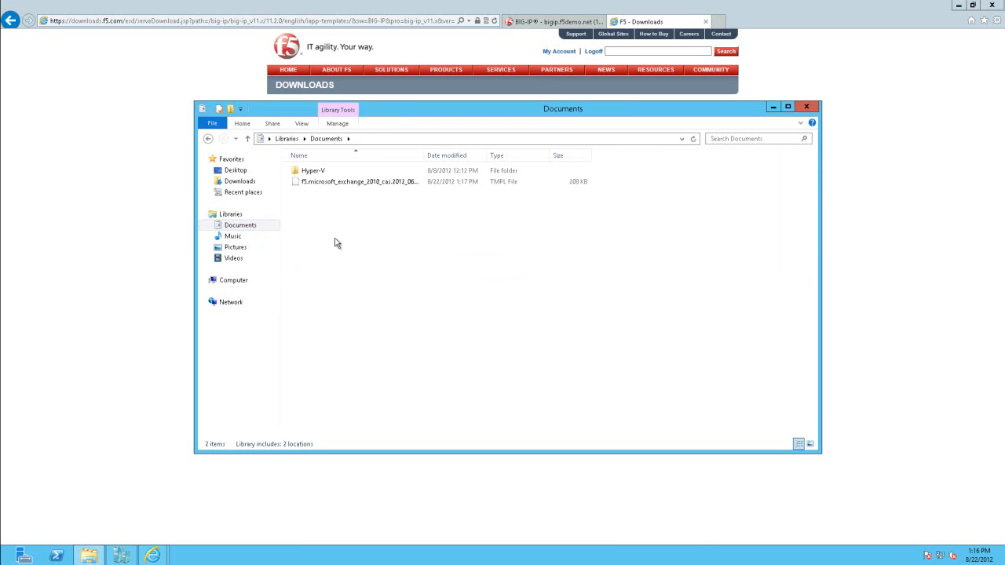
- Close the Documents window and leave the F5 downloads site by logging off and closing its tab
left_click(805, 106)
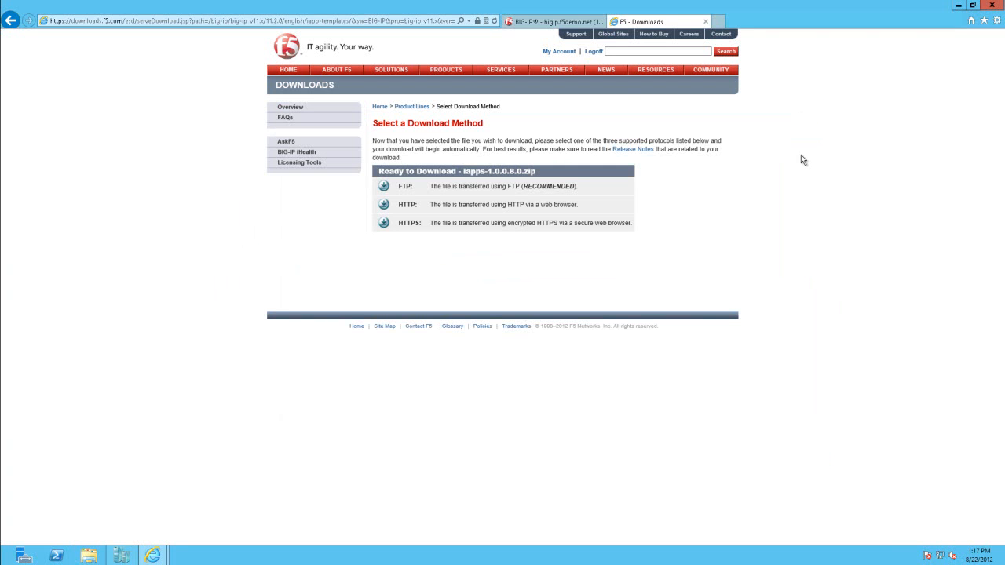
left_click(593, 51)
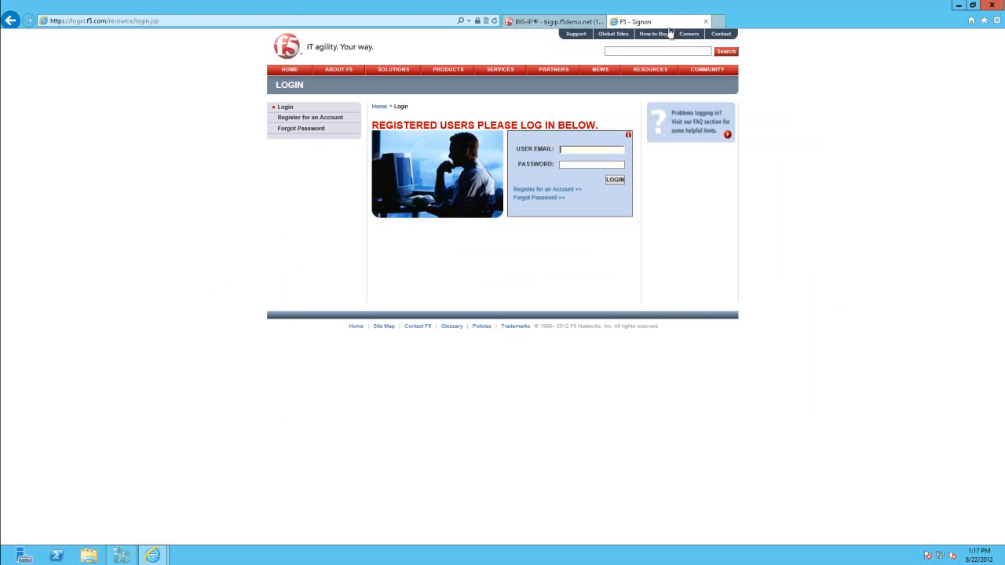
left_click(705, 22)
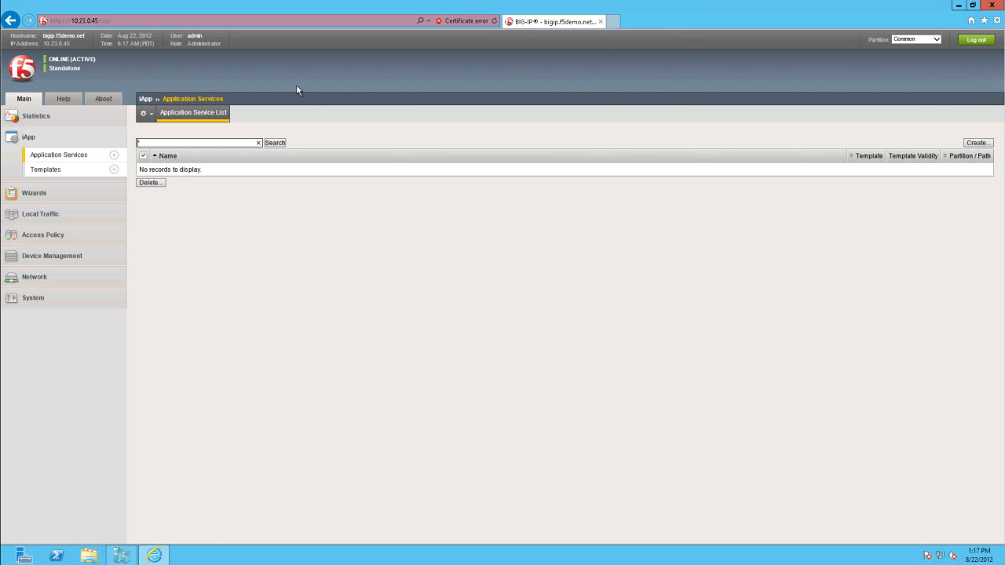
- Import the f5.microsoft_exchange_2010_cas.2012_06_08 template file from Documents into the BIG-IP iApp templates
left_click(54, 171)
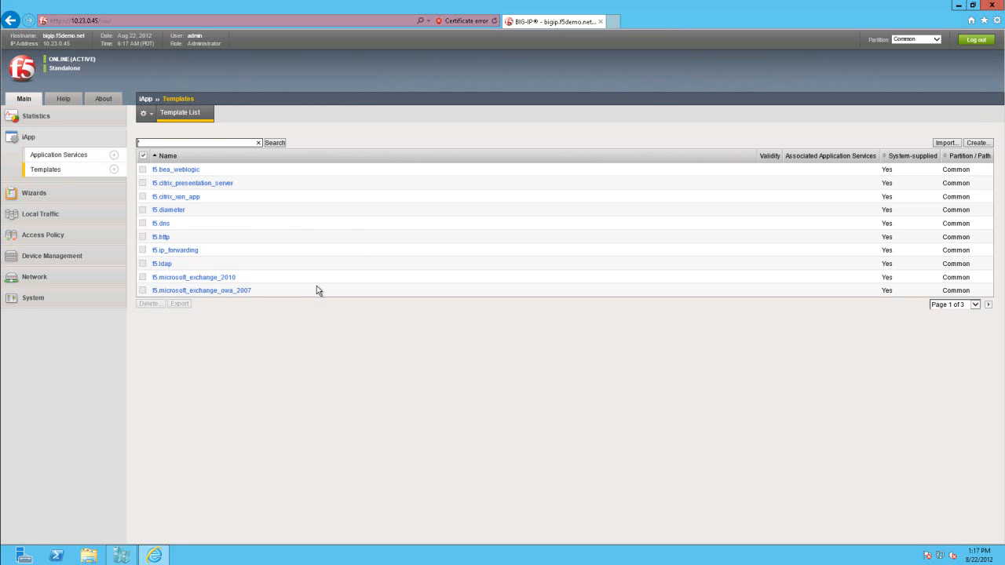
left_click(942, 146)
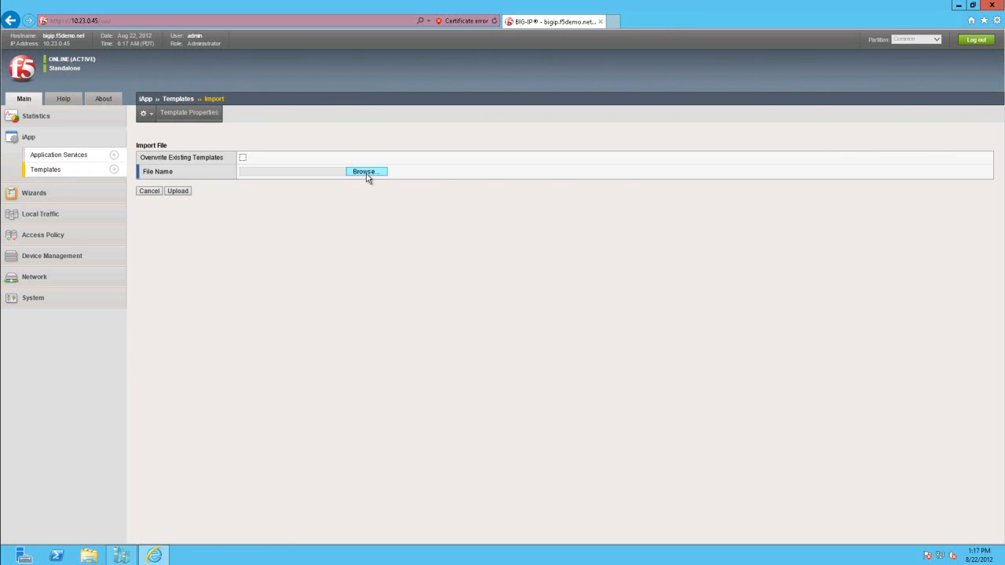
left_click(371, 174)
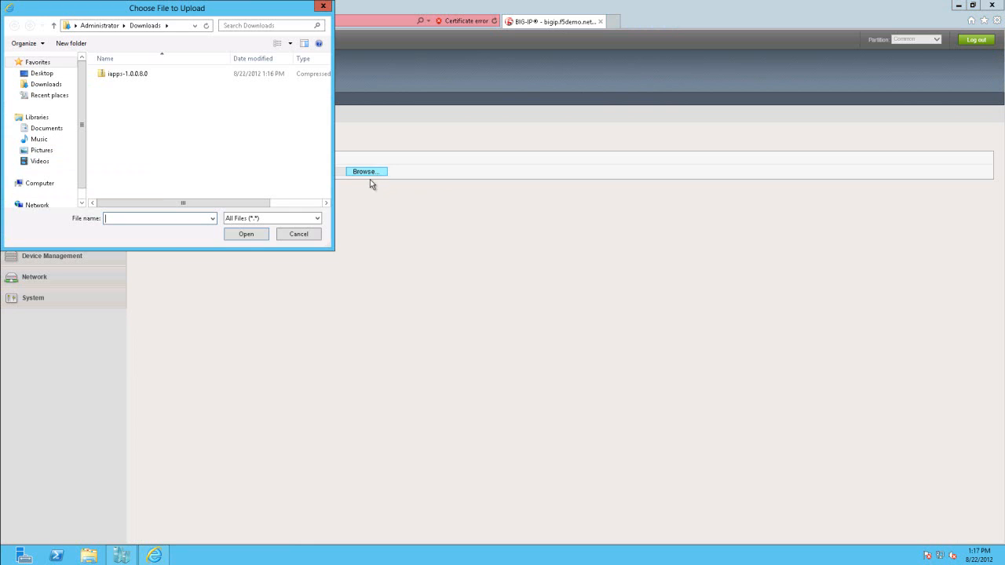
left_click(47, 129)
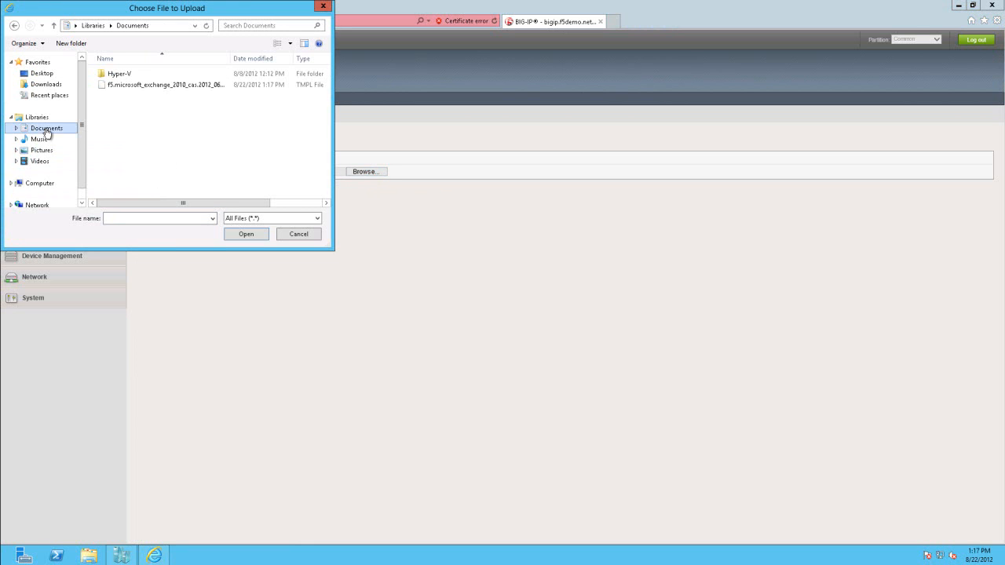
left_click(147, 86)
left_click(246, 234)
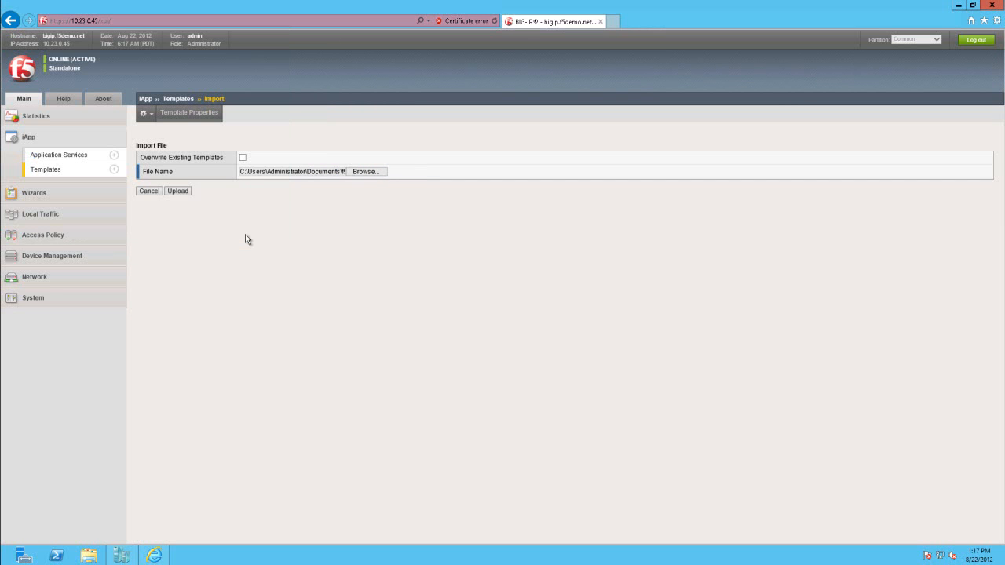
left_click(179, 191)
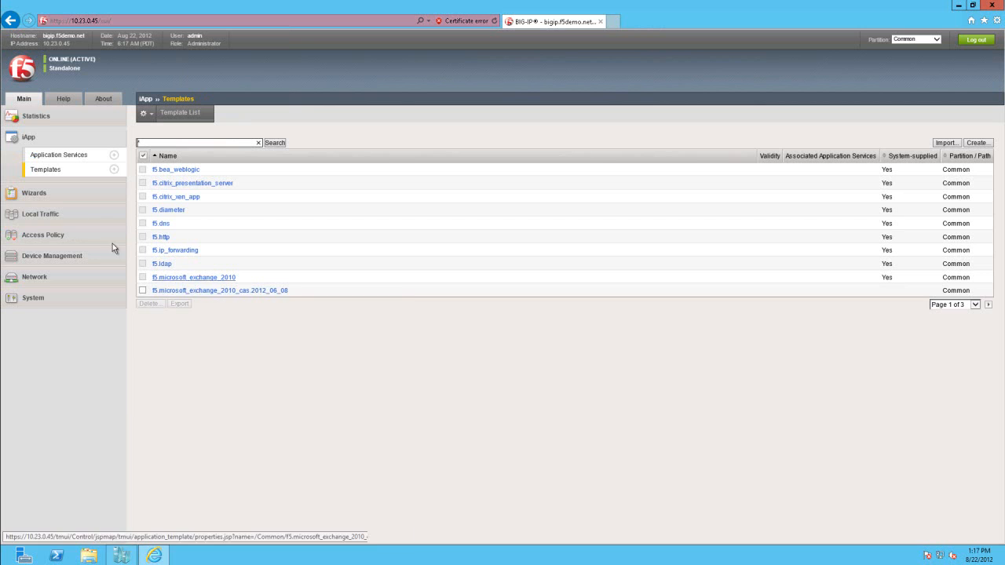
- Start a new iApp application service named Exch2010_Lab using the f5.microsoft_exchange_2010_cas.2012_06_08 template
left_click(68, 158)
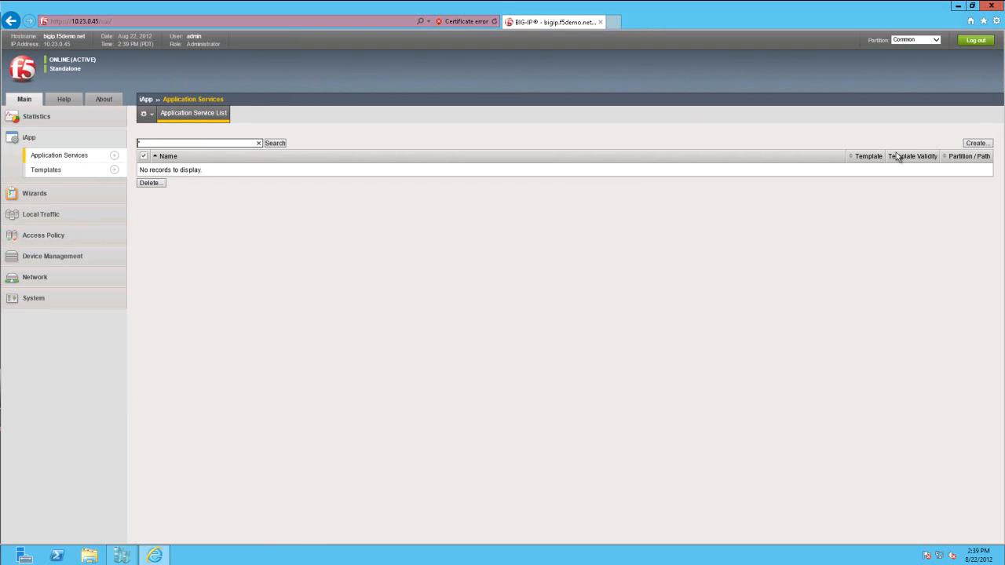
left_click(975, 144)
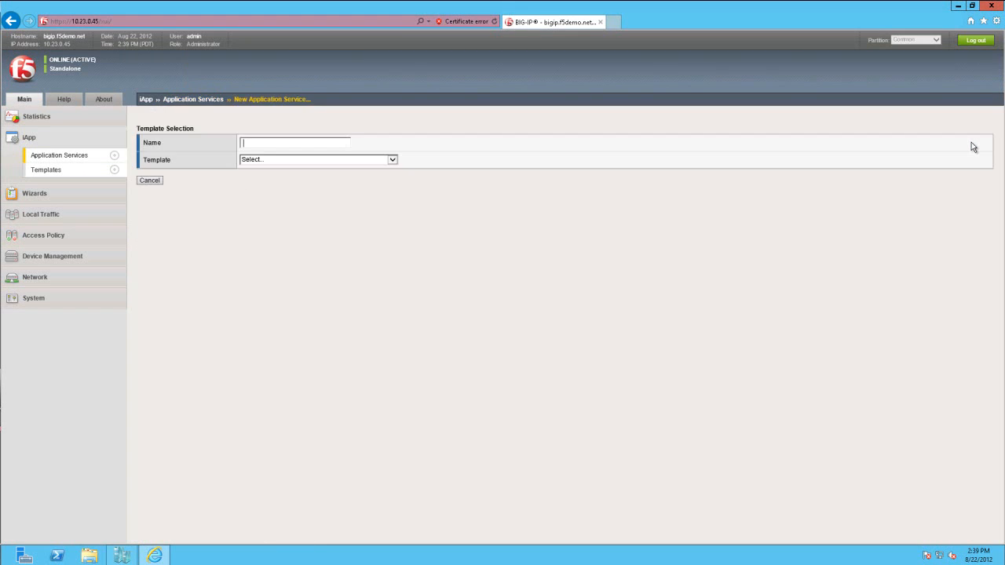
type("Exch2010_Lab")
left_click(390, 161)
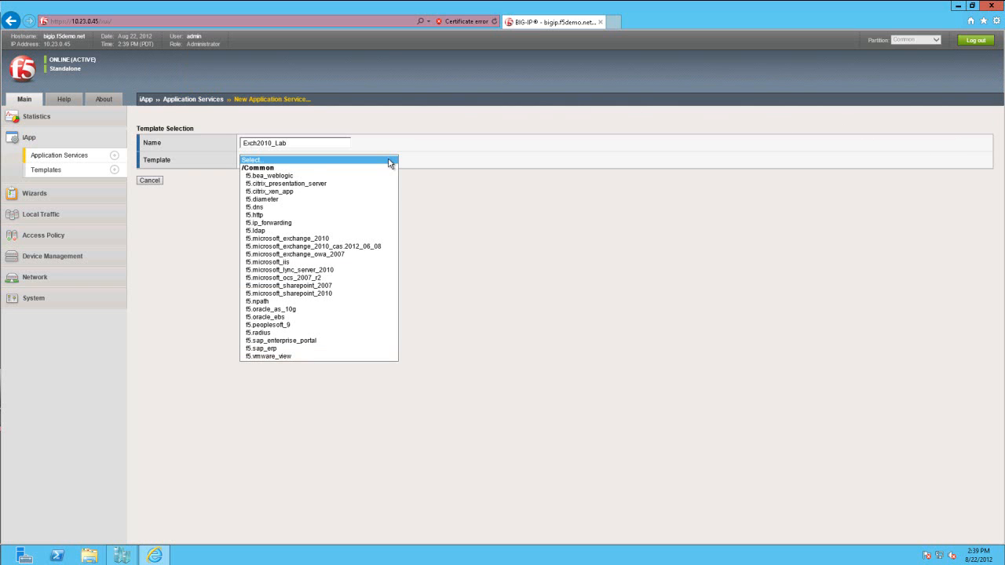
left_click(367, 246)
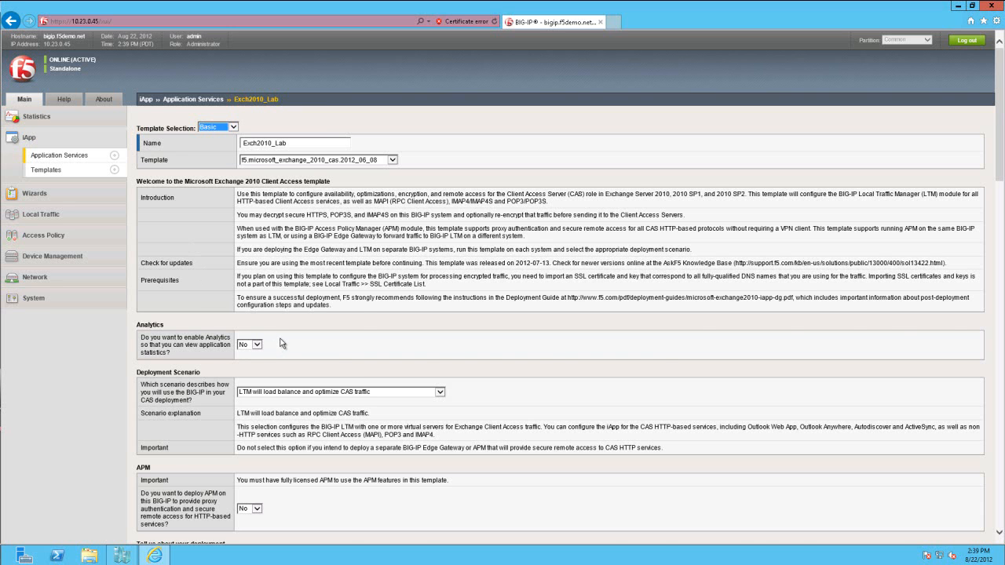
- Choose "LTM will load balance and optimize CAS traffic" as the deployment scenario for the application service
scroll(281, 344, "down", 2)
scroll(292, 328, "down", 2)
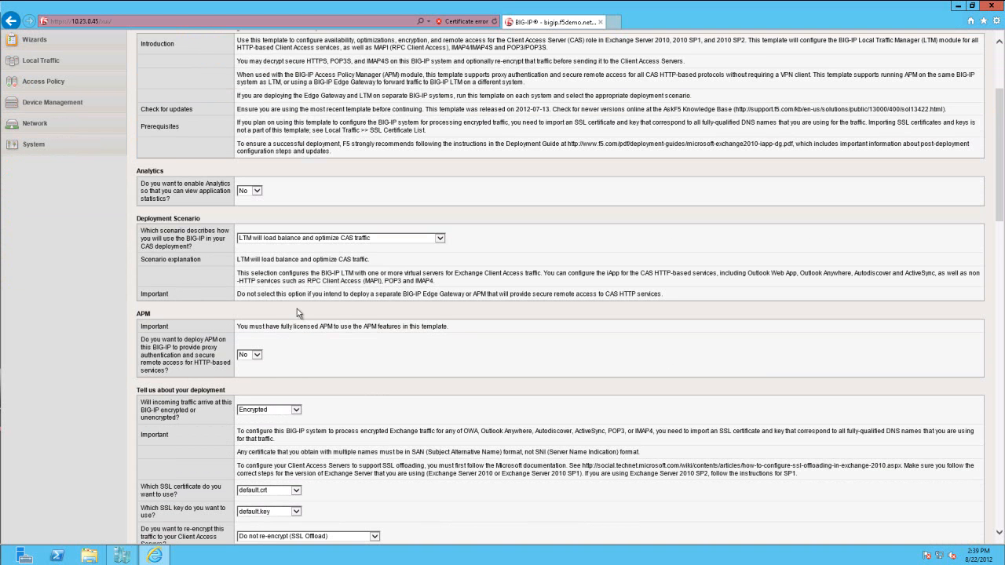
left_click(248, 240)
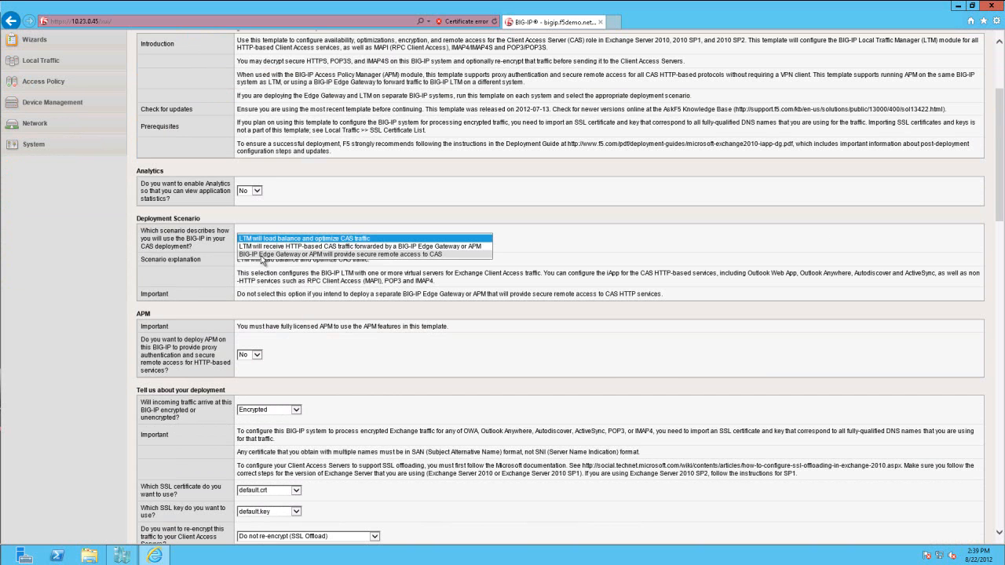
left_click(266, 239)
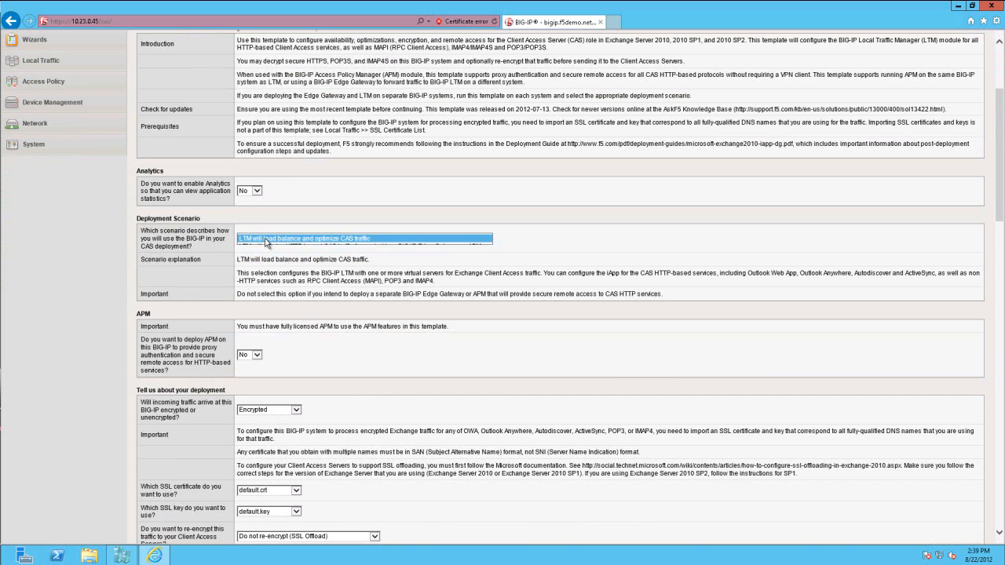
scroll(270, 301, "down", 3)
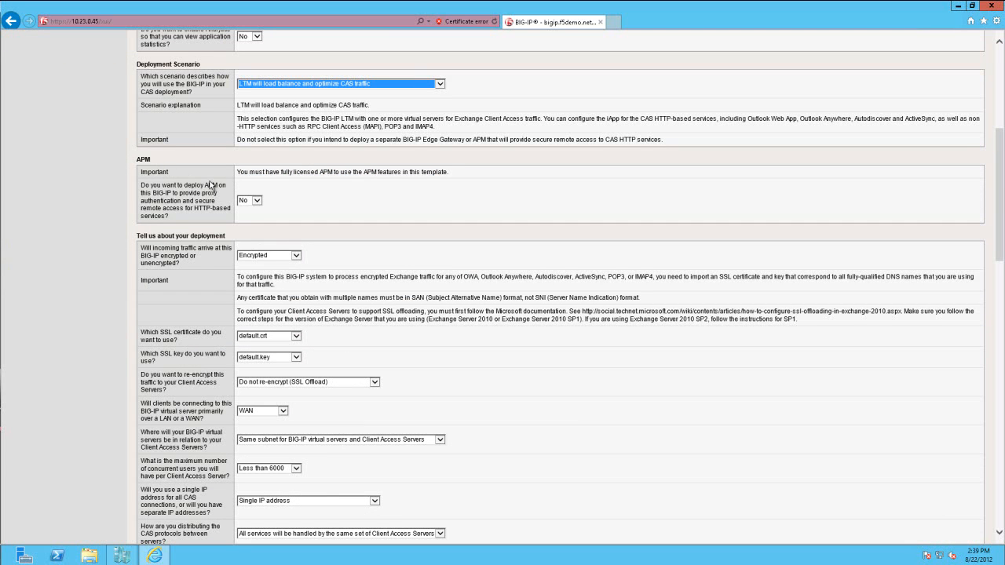
- Enable APM deployment with OWA FQDN mail.f5demo.net, Active Directory server dc.f5demo.net and Active Directory FQDN f5demo.net
left_click(257, 200)
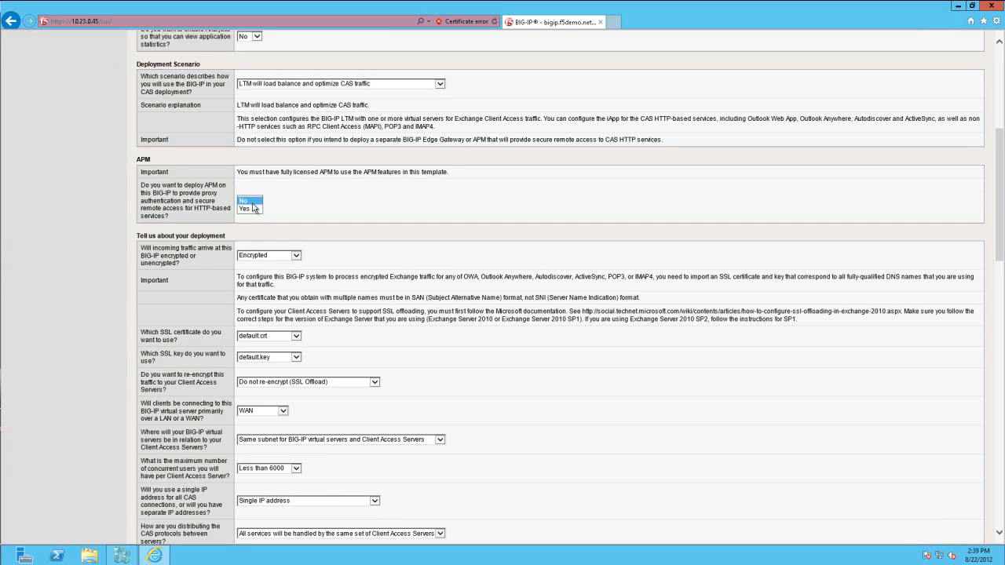
left_click(250, 209)
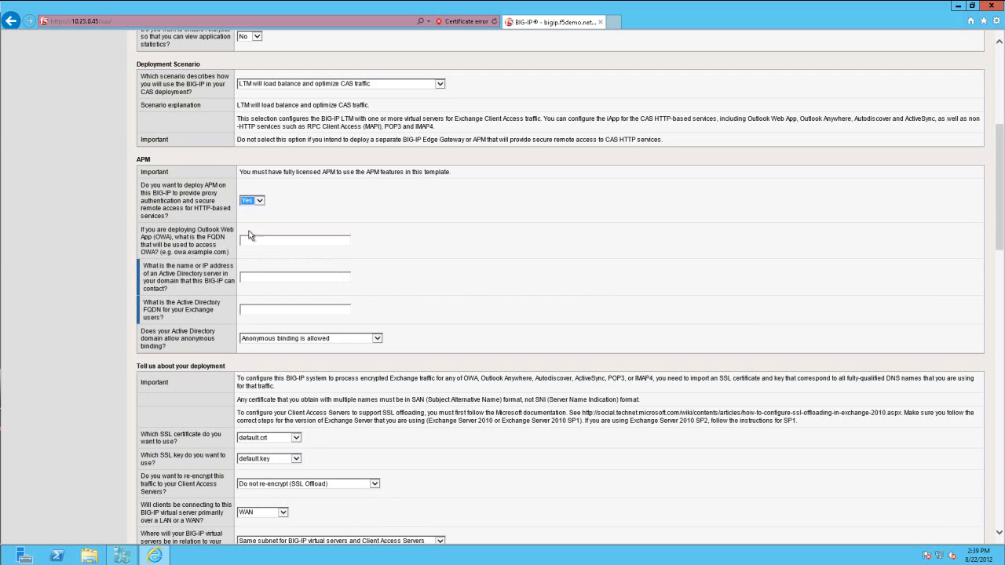
left_click(242, 239)
type("mail.f5de")
type("mo.net")
type("dc.f5demo")
type(".net")
type("f5demo.net")
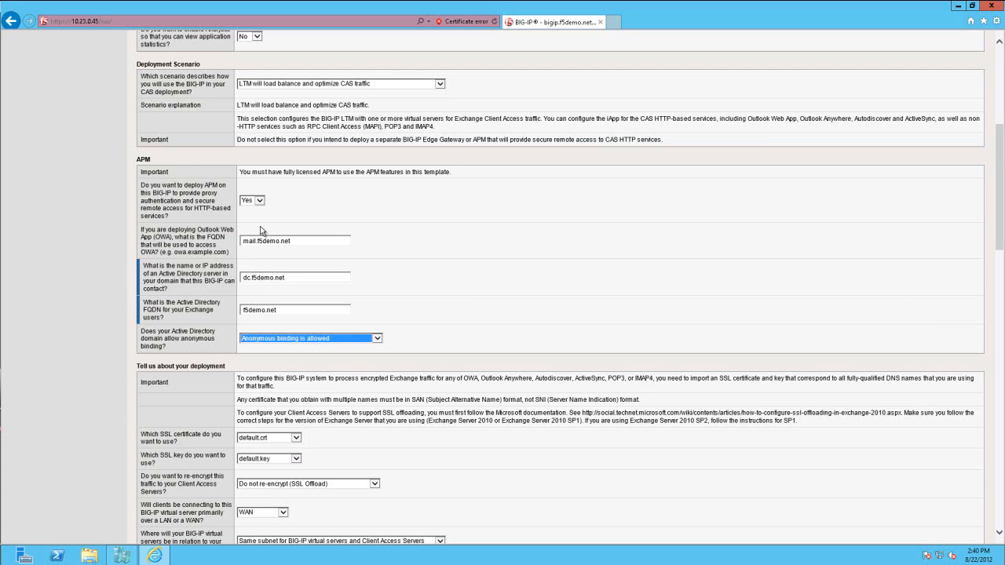
- Require credentials for Active Directory binding and enter the username administrator with its account password
key("Down")
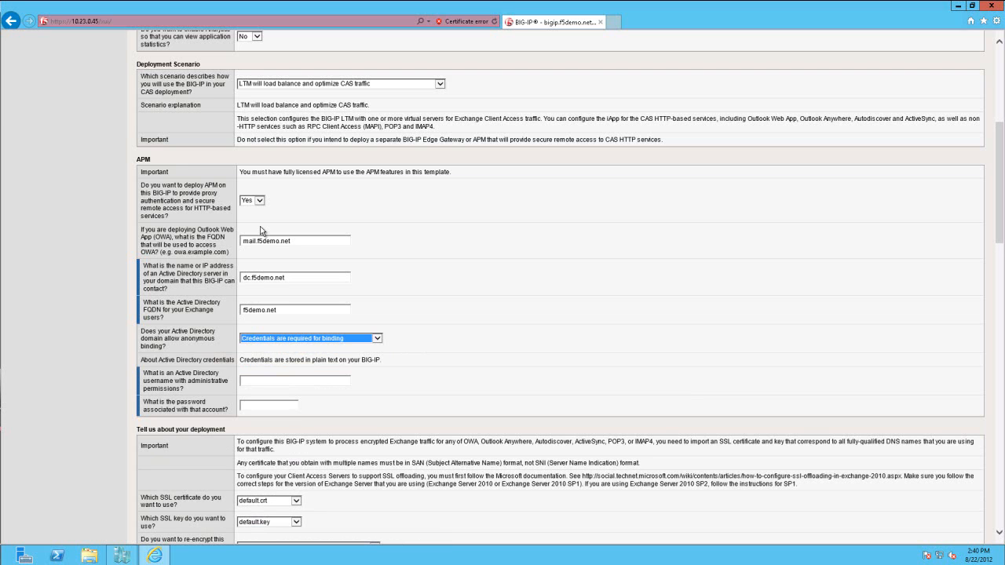
key("Tab")
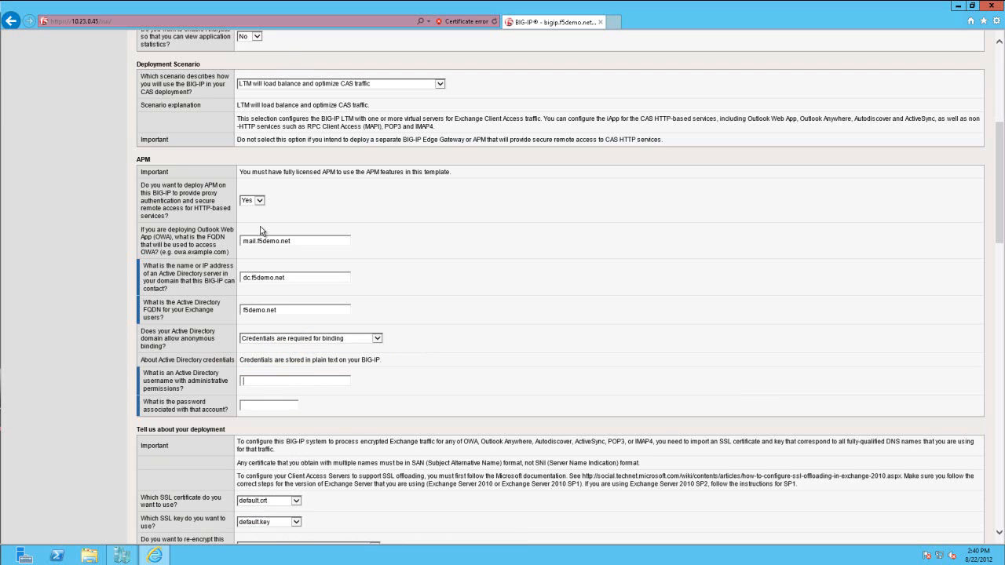
type("administratorpassword1")
key("Tab")
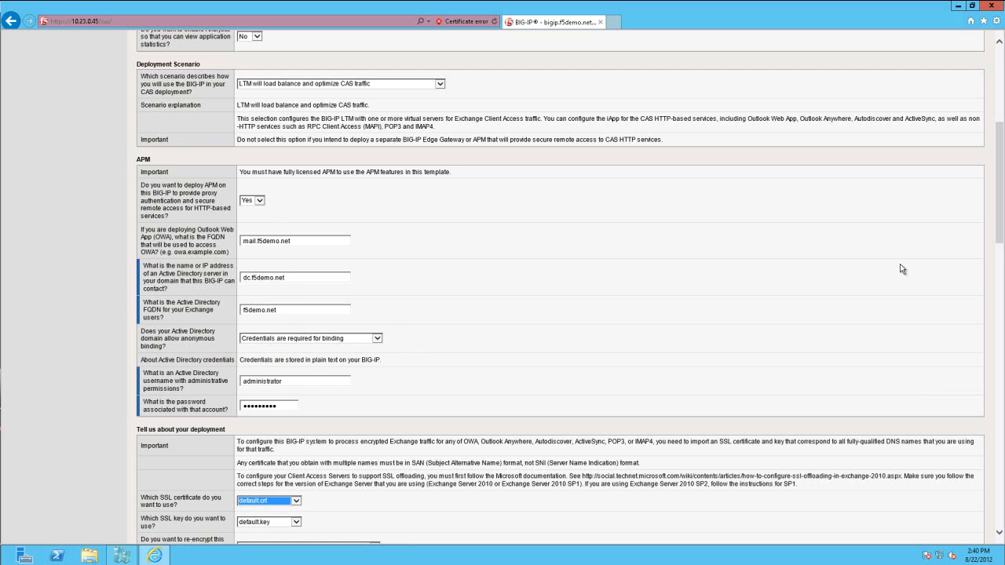
- Select the F5Demo_SSL.crt certificate and F5Demo_SSL.key key, keeping "Do not re-encrypt (SSL Offload)" for traffic to the Client Access Servers
left_click_drag(998, 226, 993, 314)
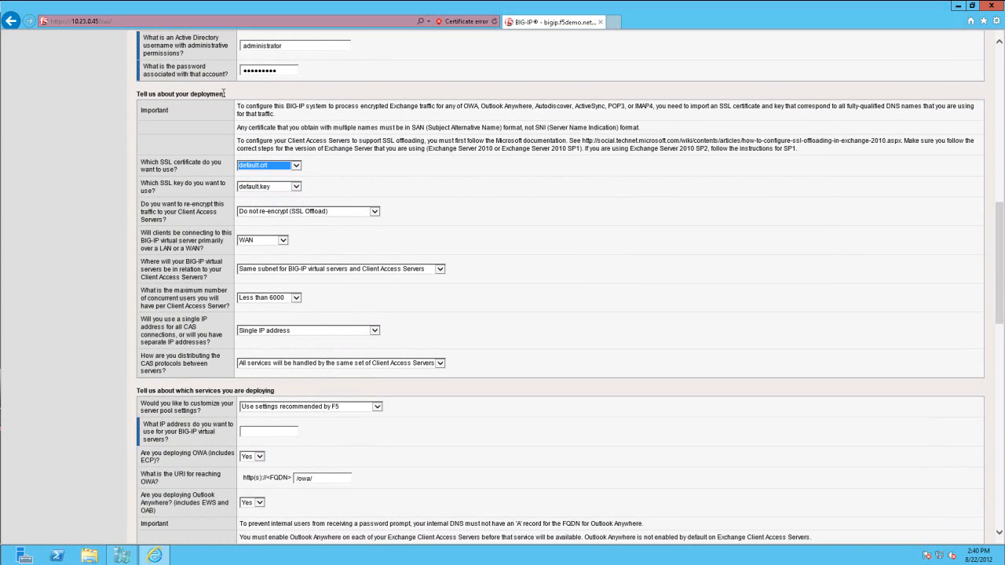
left_click(277, 168)
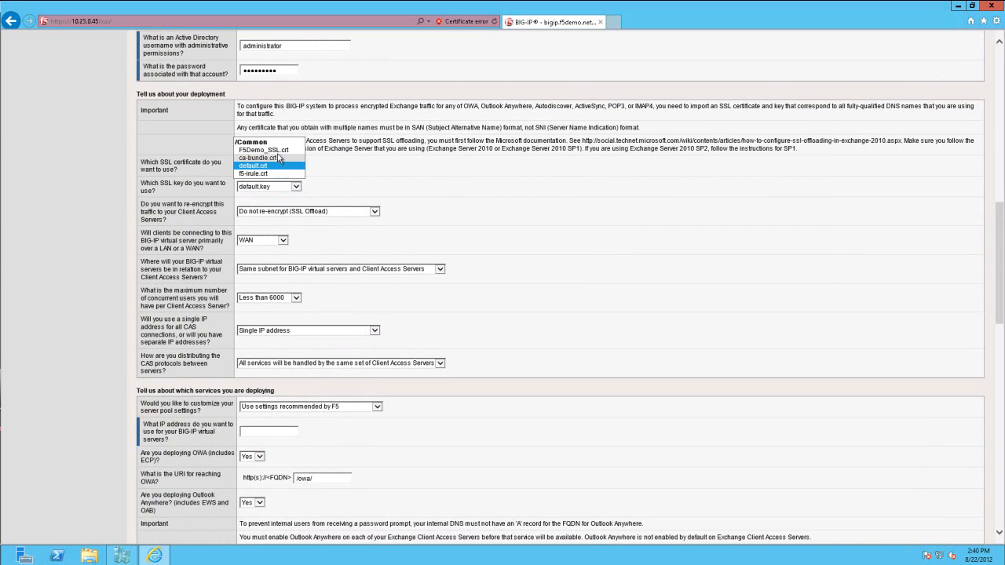
left_click(280, 150)
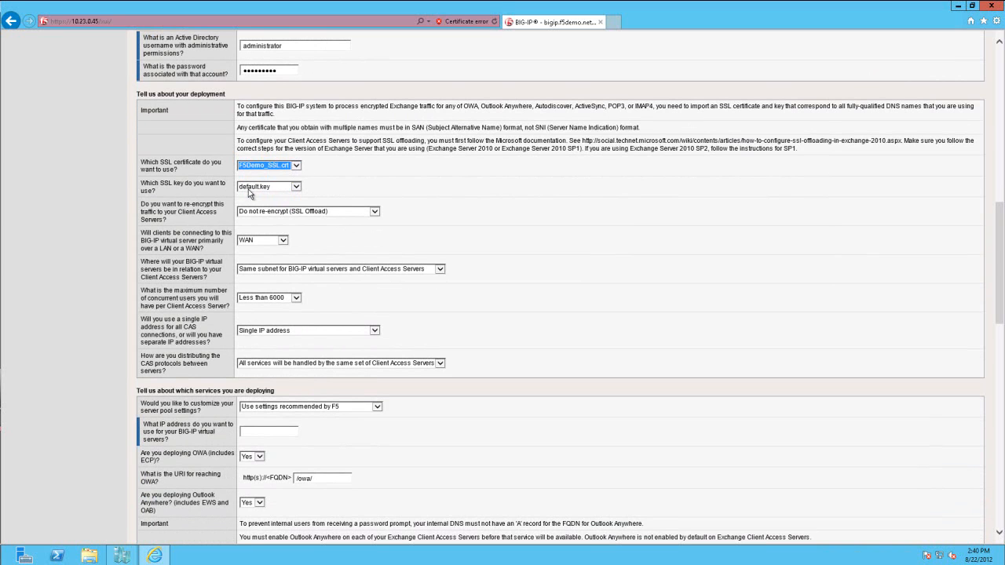
left_click(251, 187)
left_click(294, 179)
left_click(340, 212)
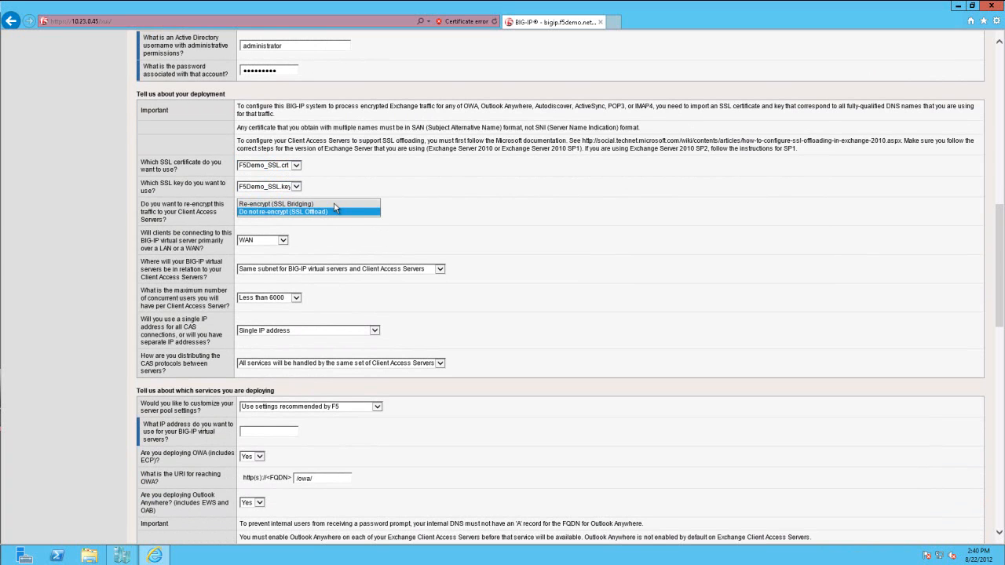
left_click(333, 212)
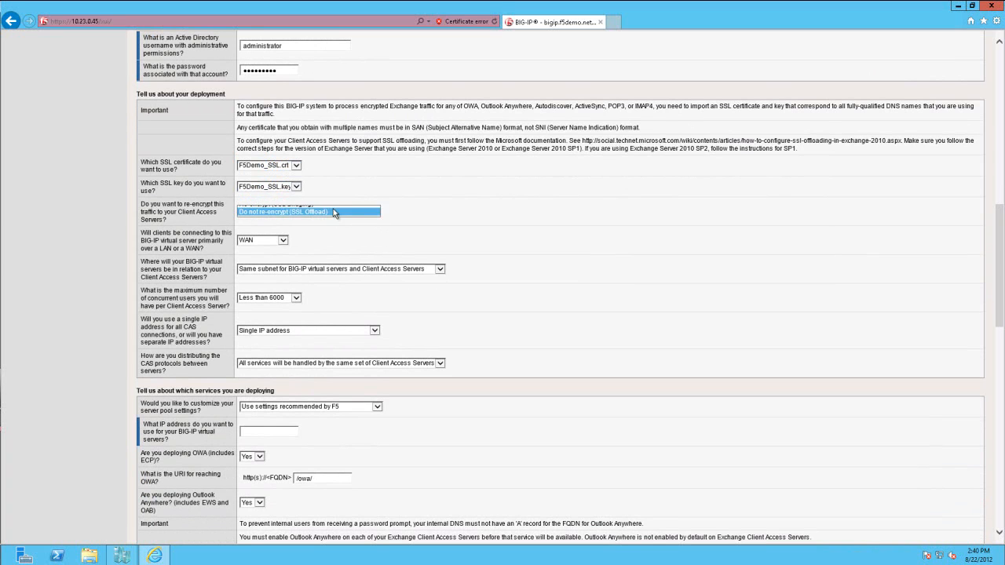
- Keep WAN client connections, place the virtual servers and Client Access Servers on different subnets, and use BIG-IP as the servers' default gateway
left_click(285, 242)
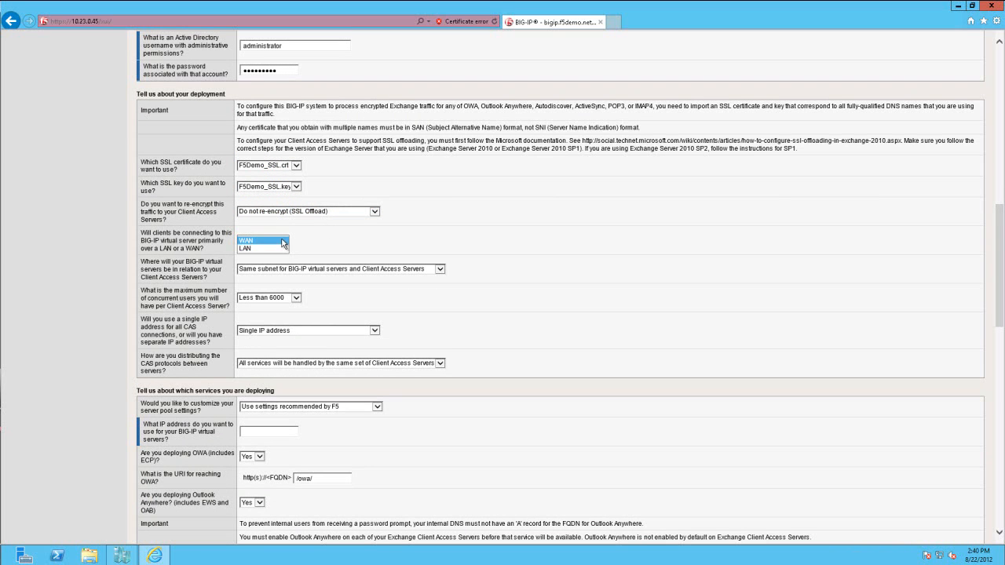
left_click(285, 244)
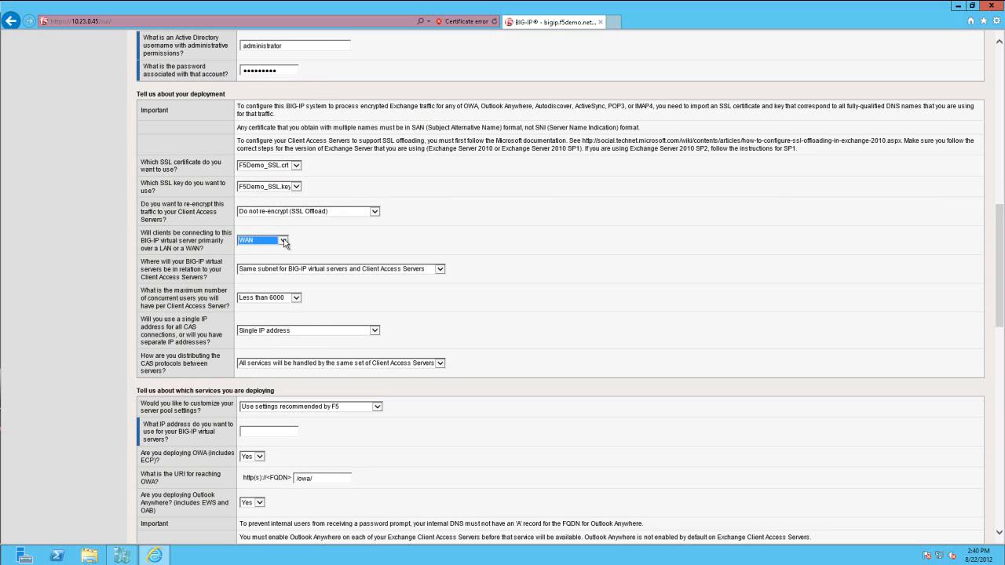
left_click(334, 268)
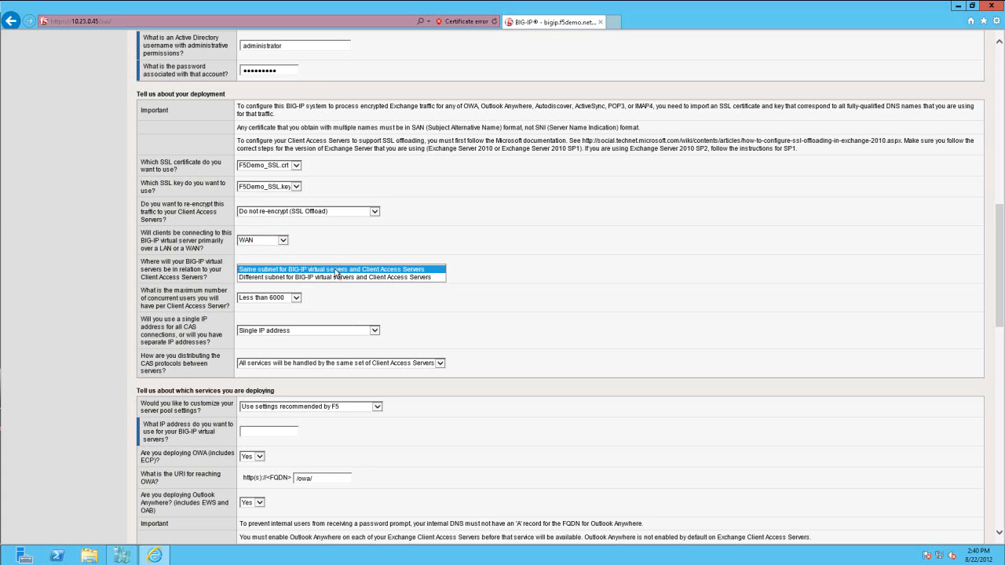
left_click(323, 277)
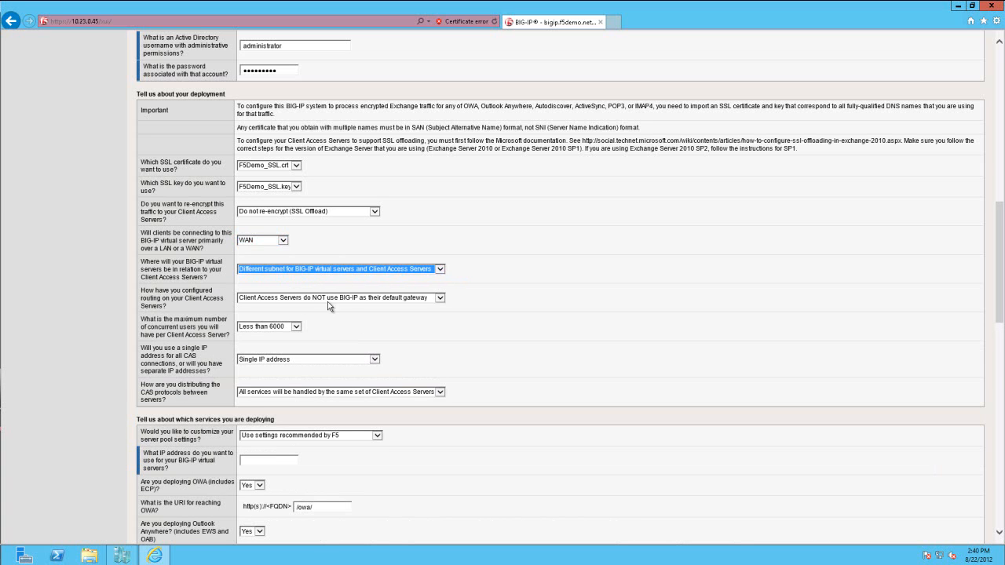
left_click(342, 298)
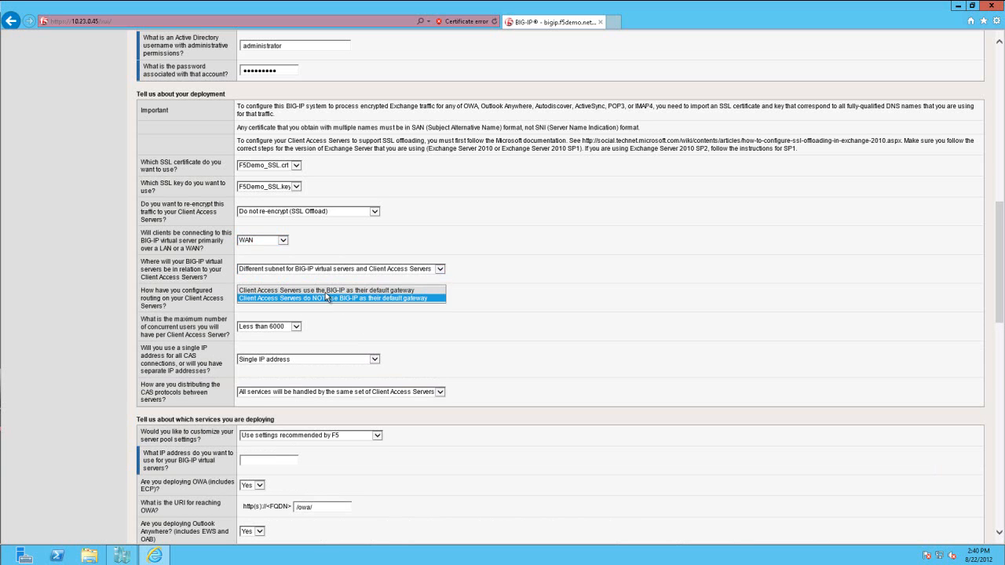
left_click(325, 290)
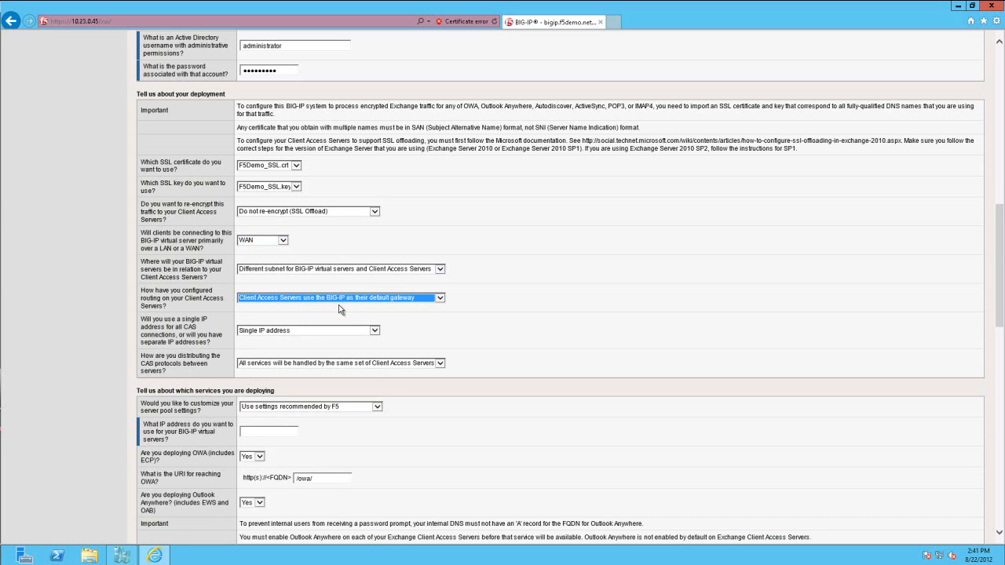
- Keep a single IP address for all CAS connections and set the BIG-IP virtual server address to 10.23.205.51
left_click(299, 330)
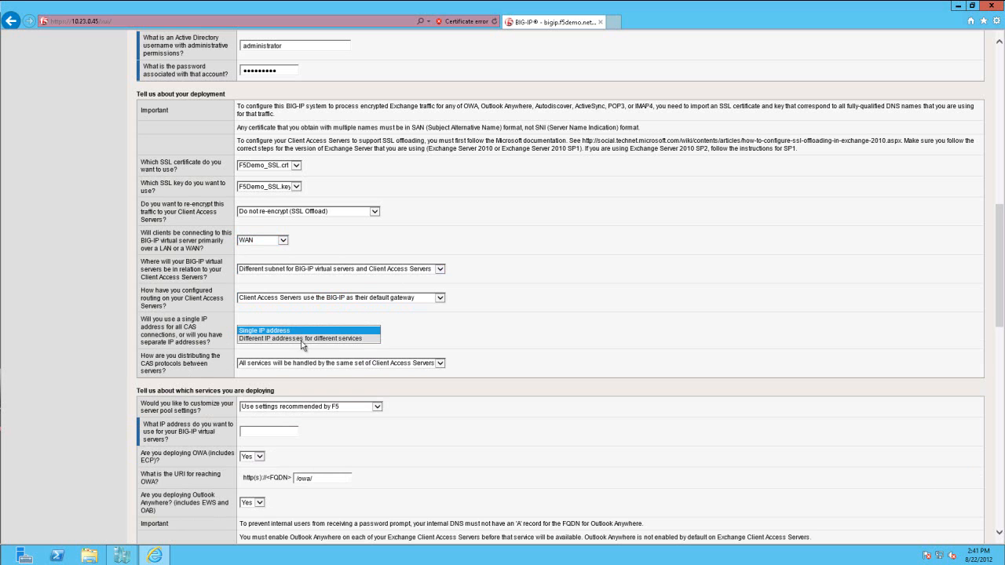
left_click(302, 330)
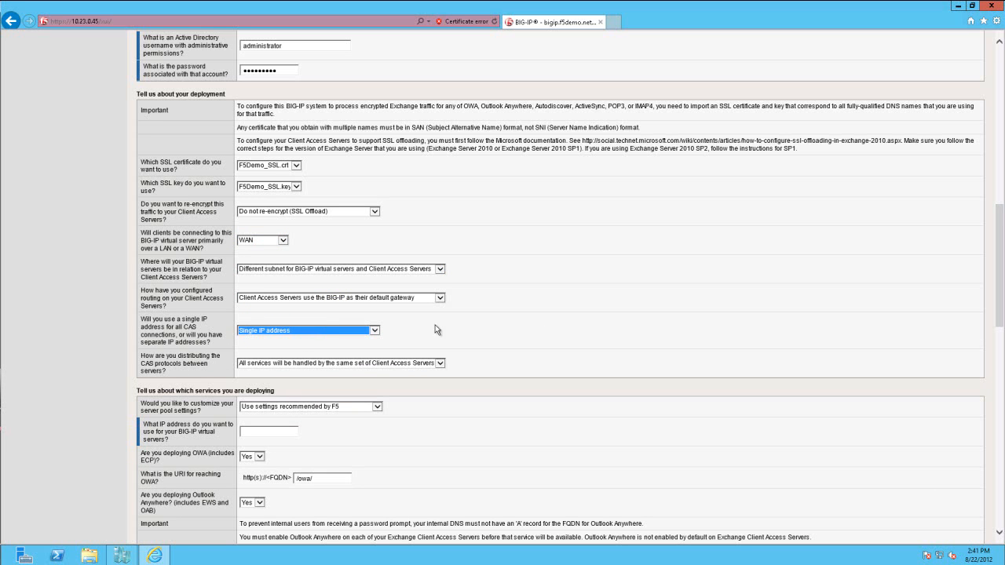
scroll(704, 322, "down", 3)
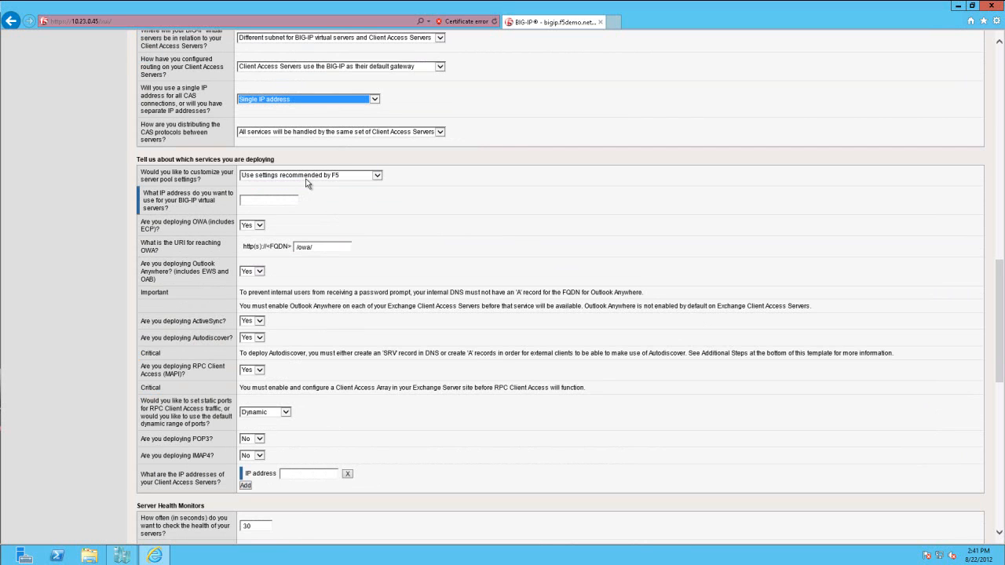
left_click(253, 198)
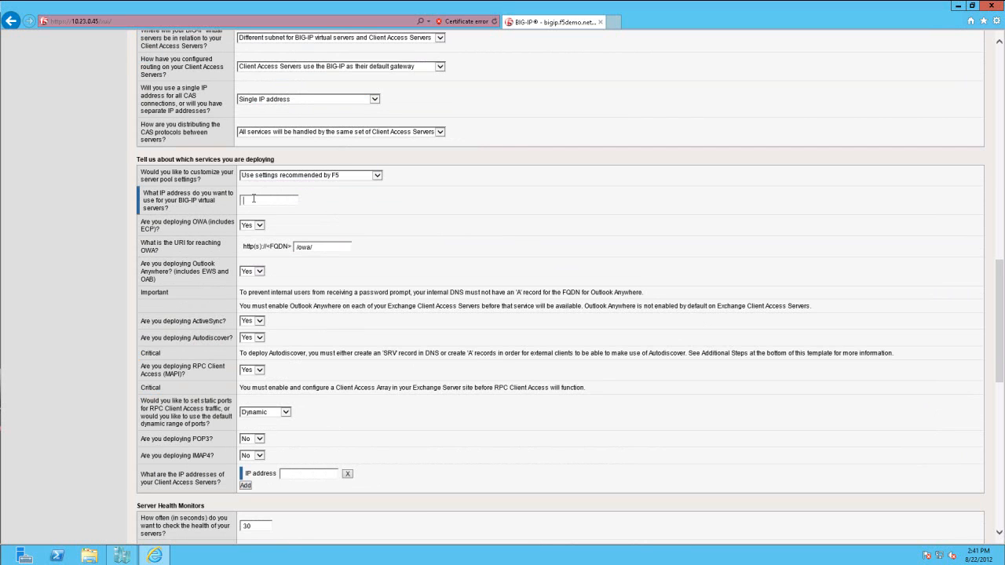
type("10.23.205.51")
left_click(285, 412)
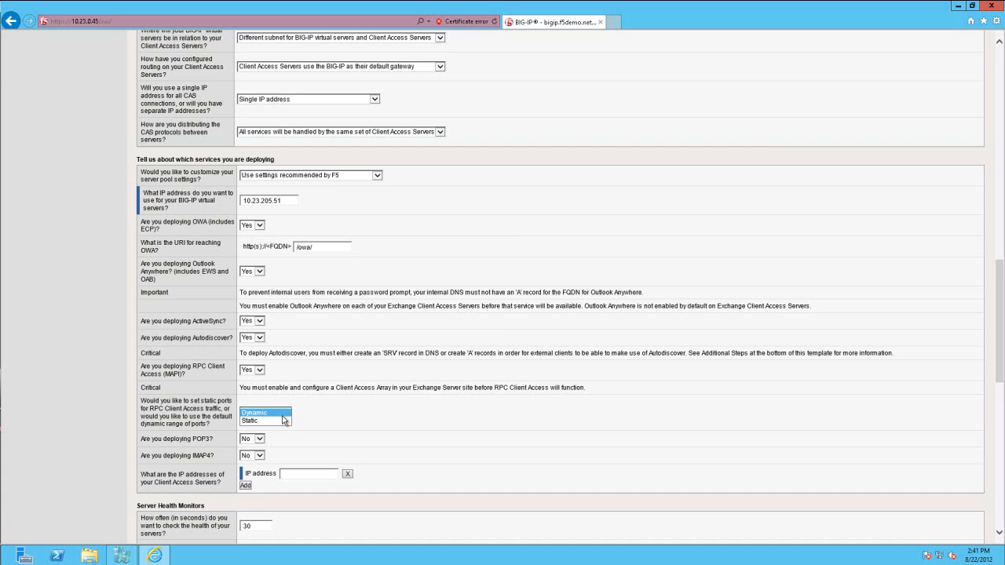
left_click(280, 422)
scroll(217, 312, "down", 3)
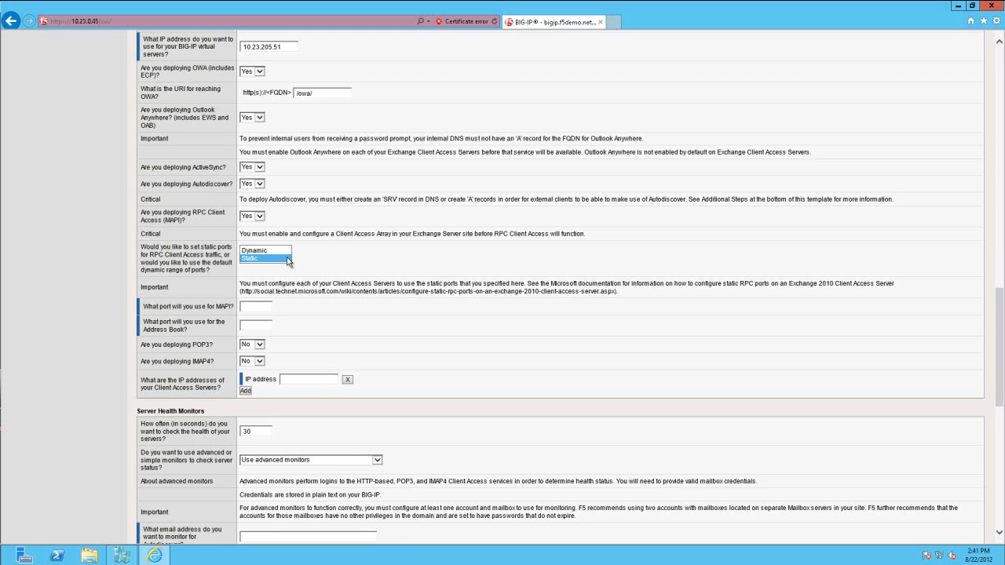
left_click(286, 258)
left_click(284, 250)
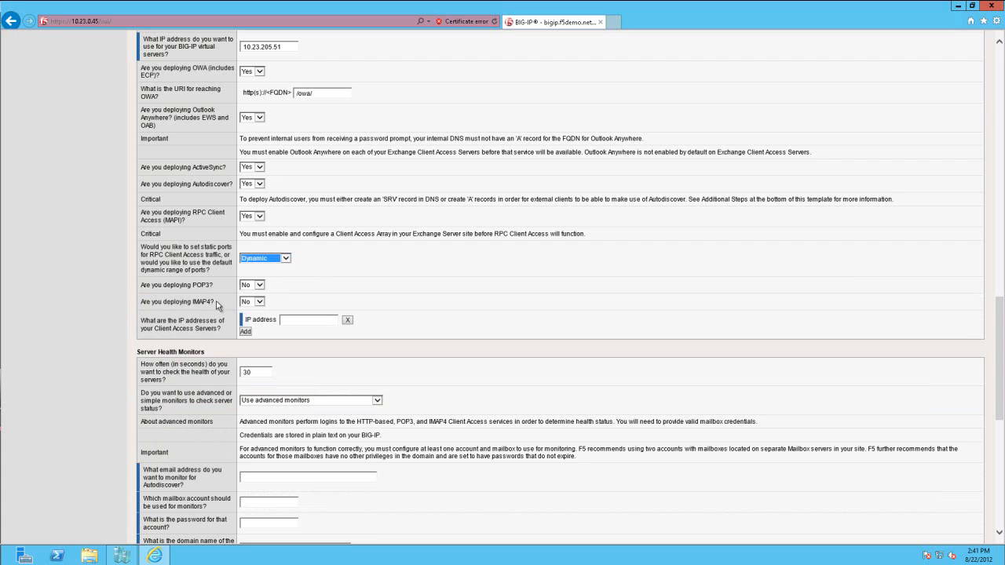
- Add 10.23.105.12 and 10.23.105.14 as the Client Access Server IP addresses
left_click(284, 319)
type("10.23.105.12")
left_click(245, 331)
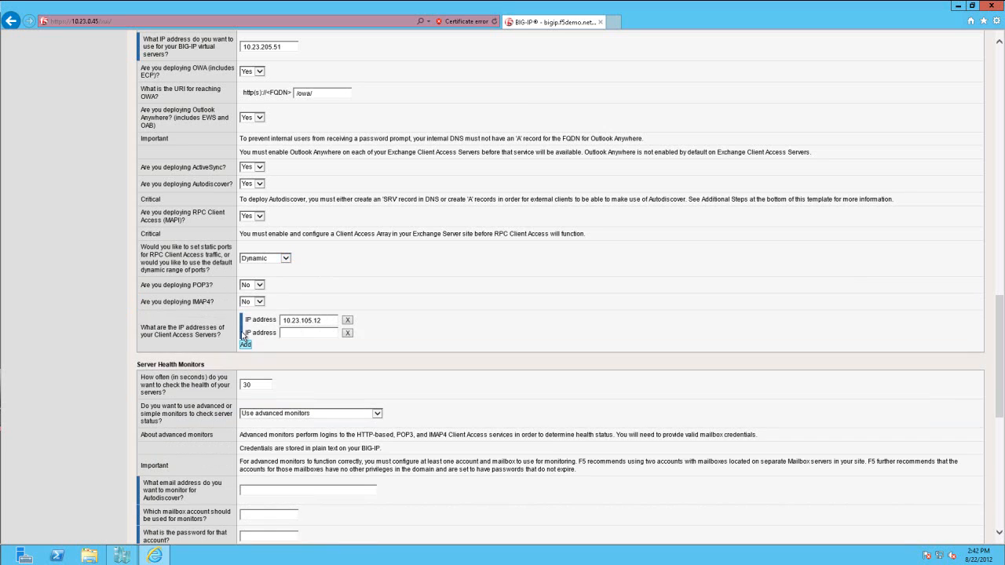
type("10.23.105.14")
scroll(300, 367, "down", 4)
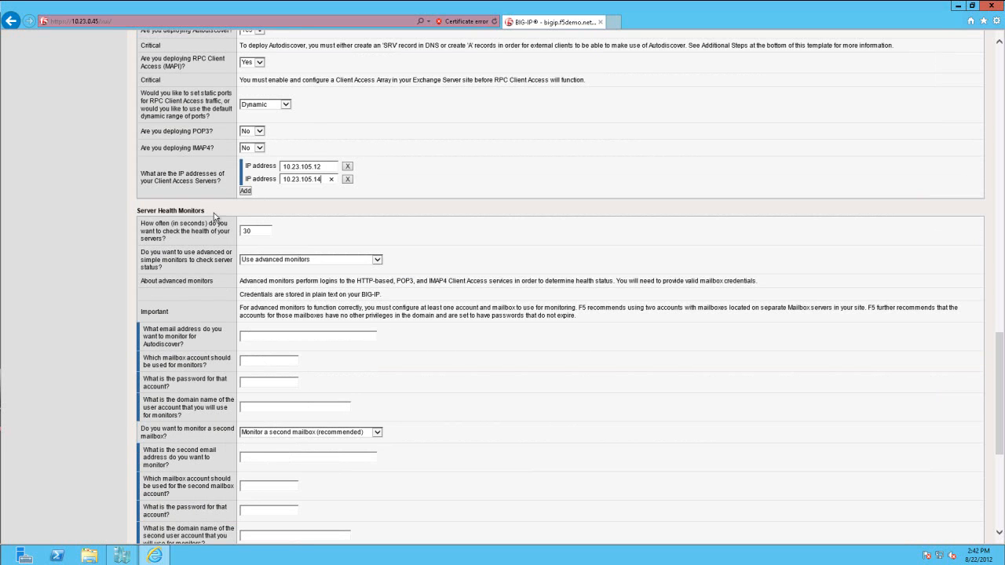
left_click(257, 260)
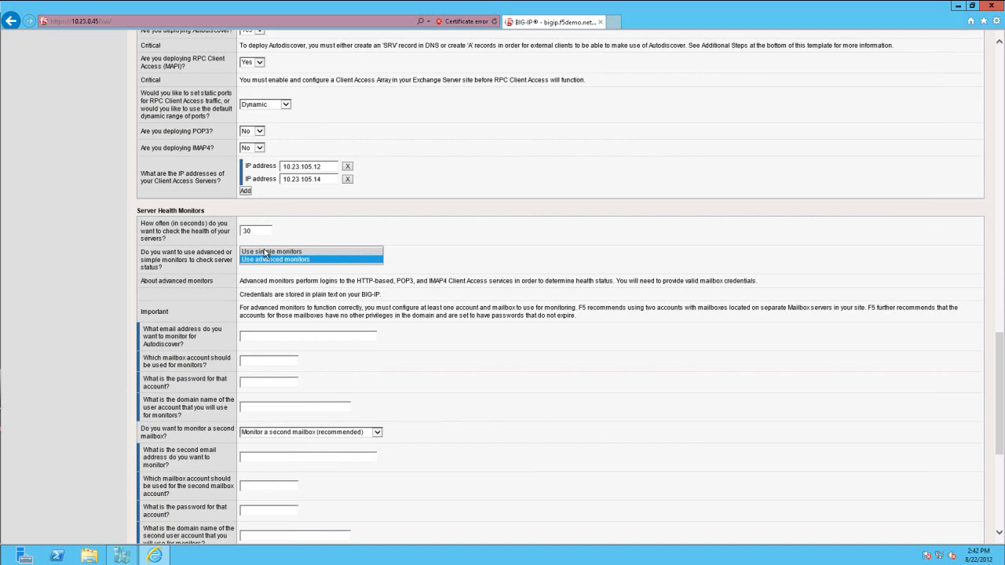
left_click(264, 251)
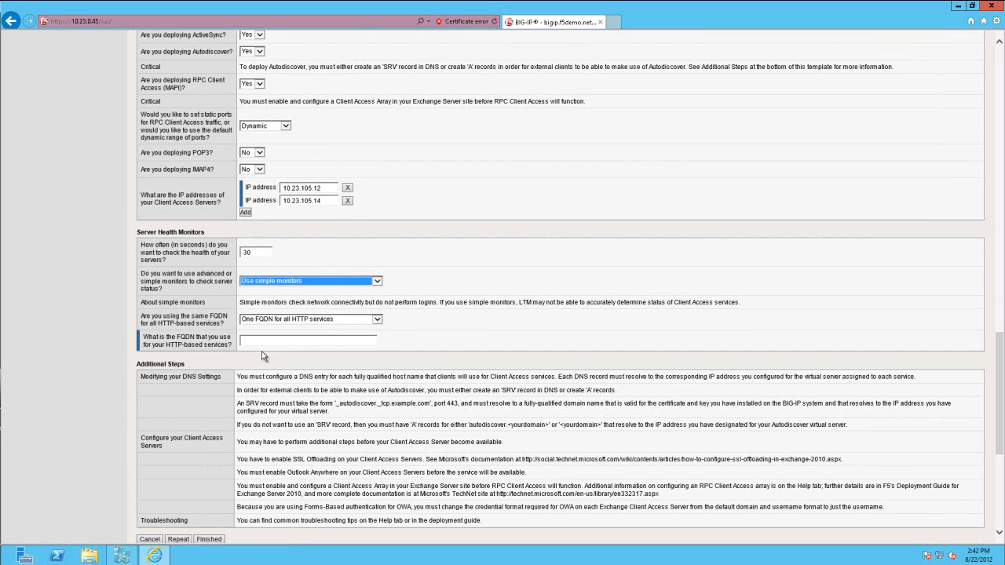
left_click(277, 284)
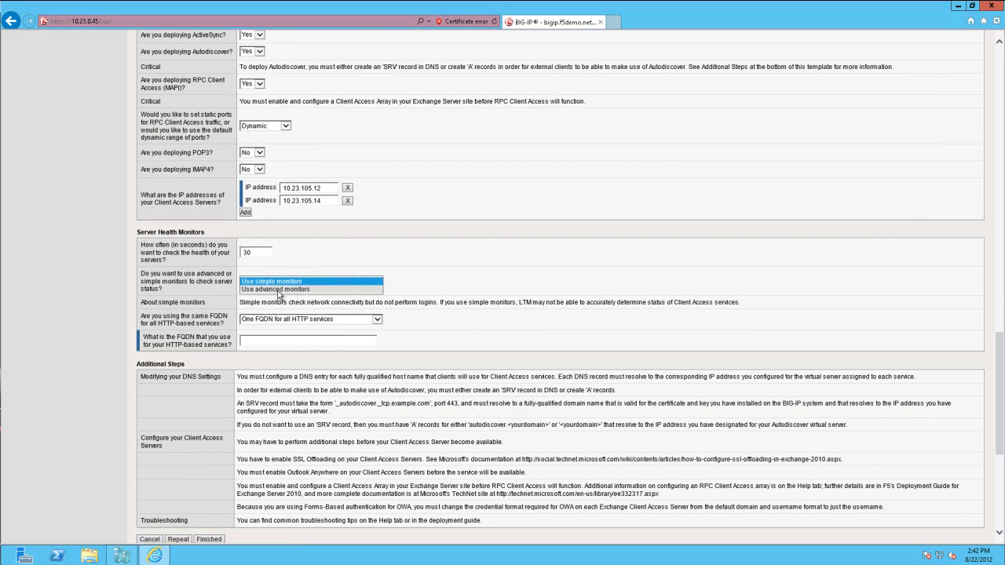
left_click(283, 295)
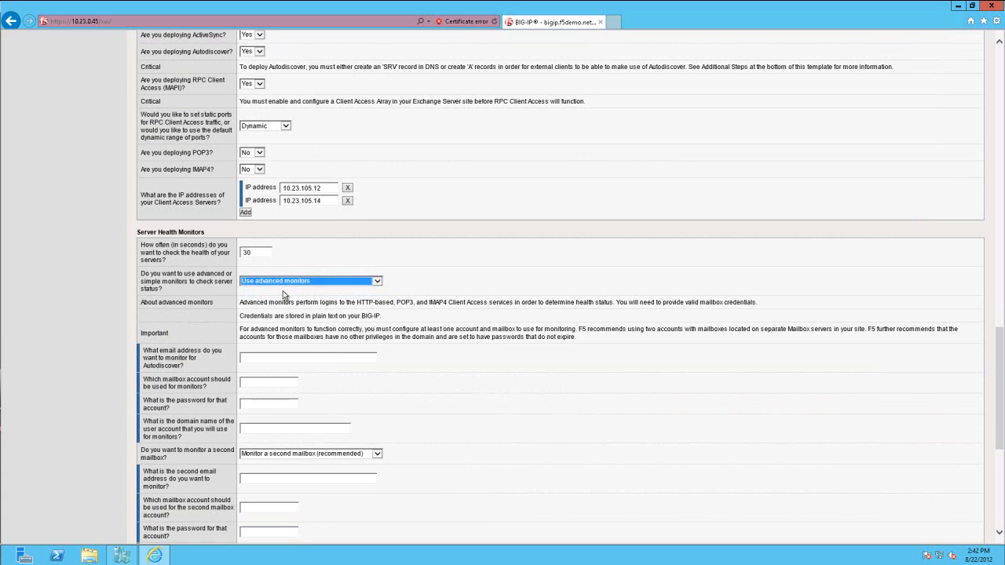
- Fill in the advanced monitor's Autodiscover email address, mailbox account xuser, account password and domain name f5demo
left_click(249, 355)
type("xuser@f5demo.netxuser")
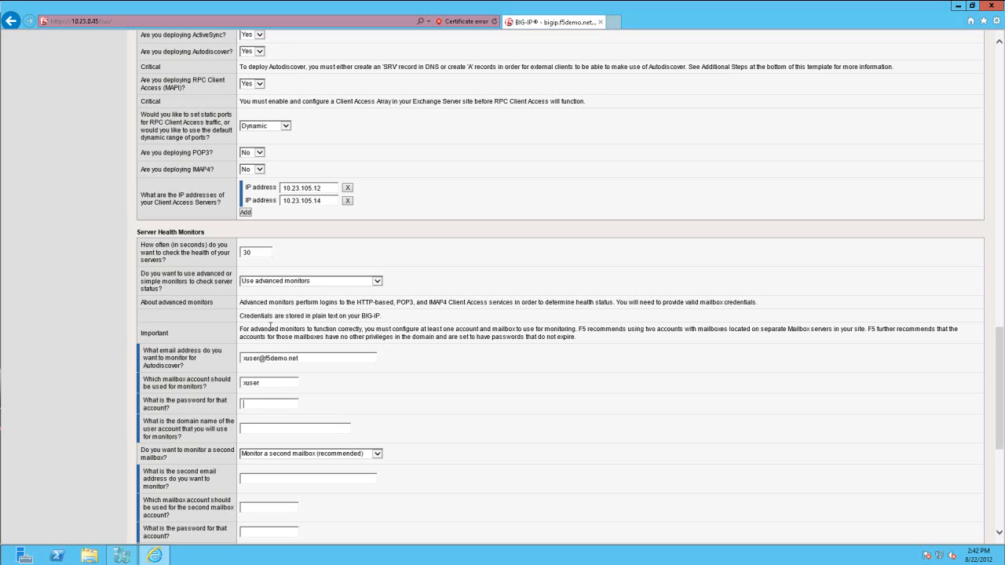
type("•••••••••")
type("f5demo")
key("Tab")
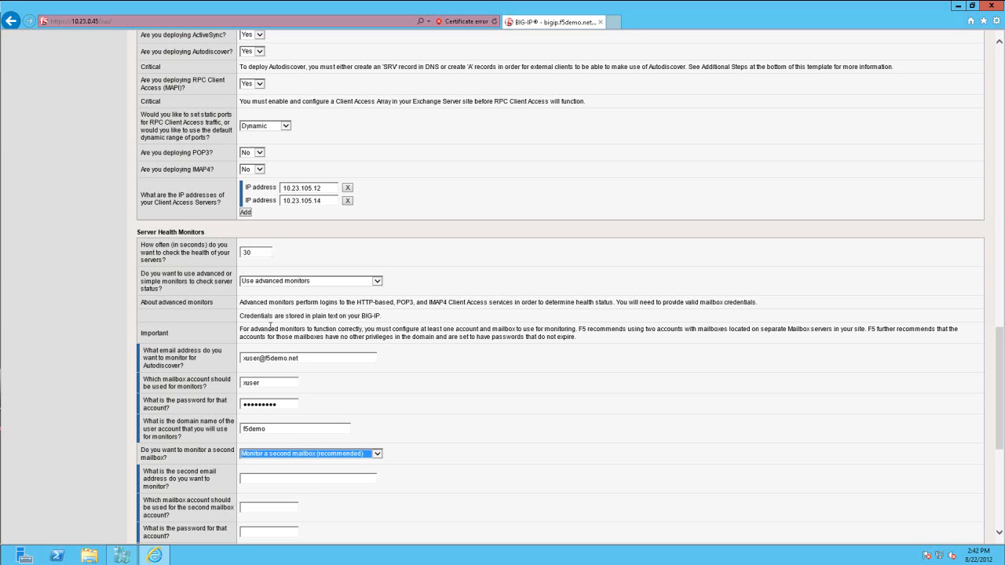
- Set the server health monitors to monitor only one mailbox
left_click(329, 455)
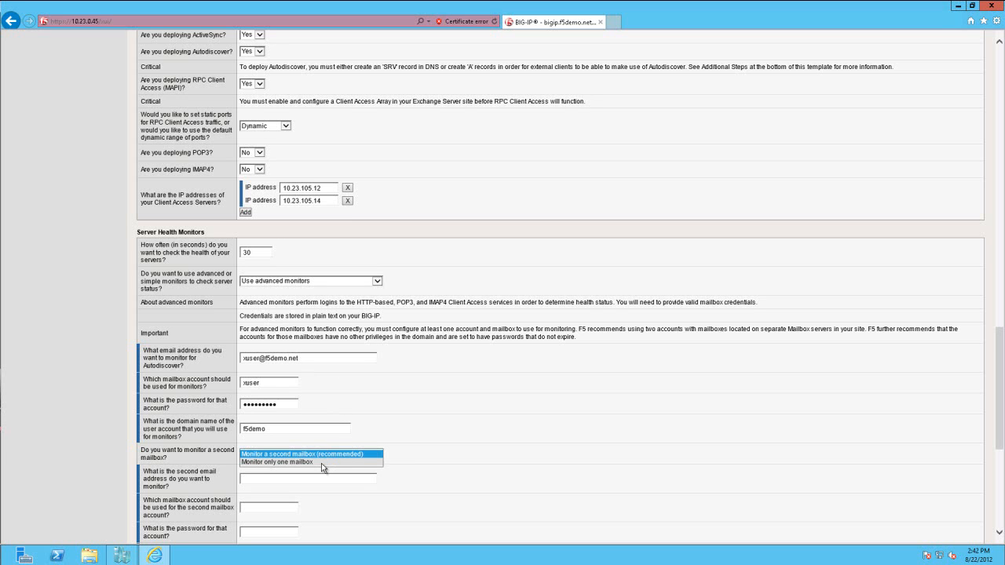
left_click(321, 463)
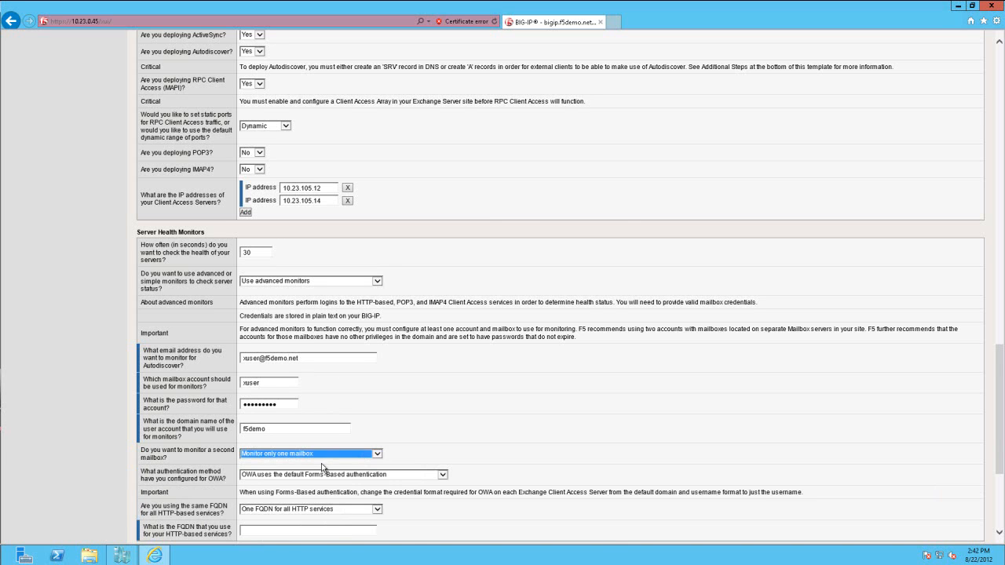
scroll(321, 463, "down", 2)
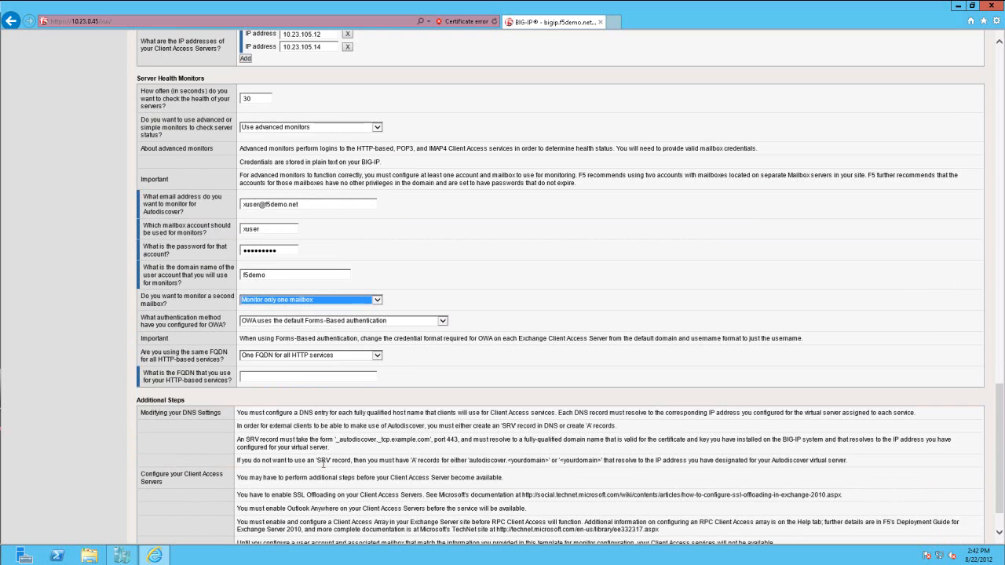
- Keep OWA on the default Forms-Based authentication and use one FQDN for all HTTP services
left_click(284, 321)
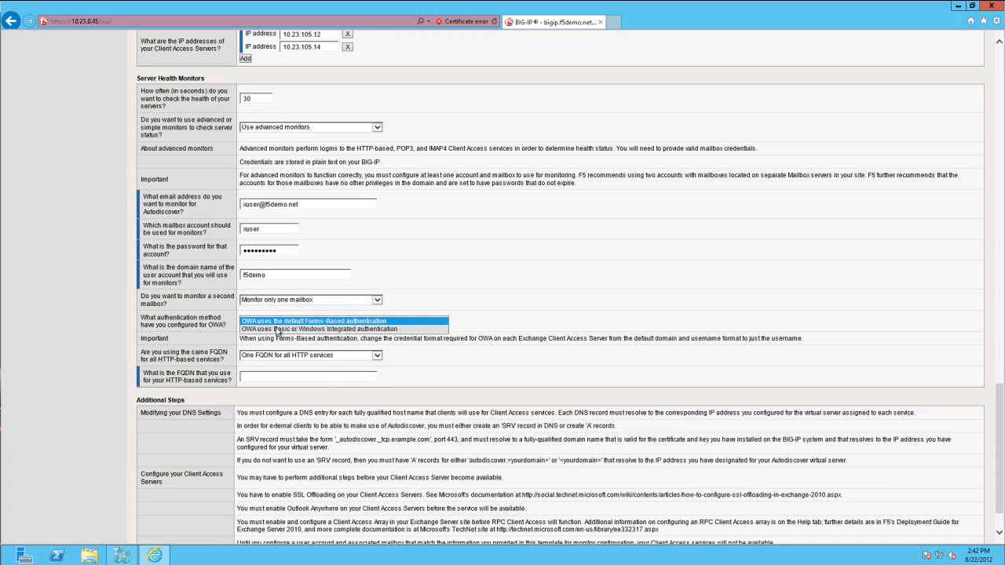
left_click(277, 322)
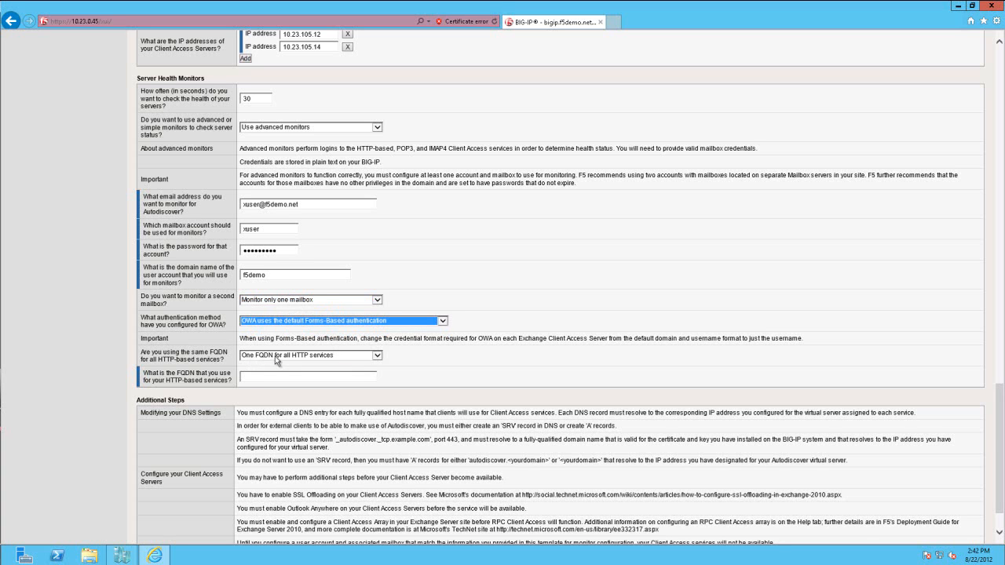
left_click(273, 356)
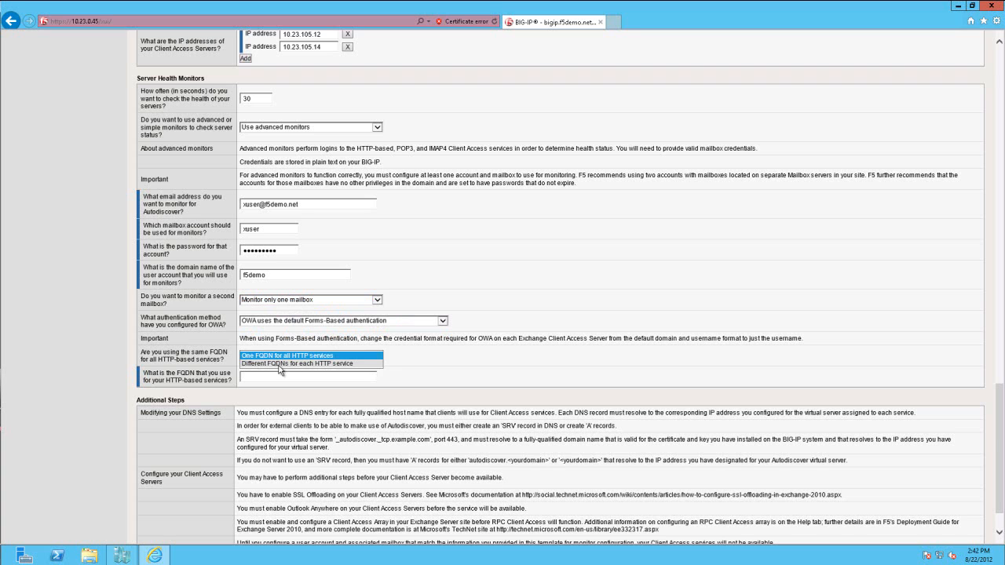
left_click(270, 355)
- Set the FQDN for the HTTP-based services to mail.f5demo.net and finish the template to deploy the application service
left_click(266, 377)
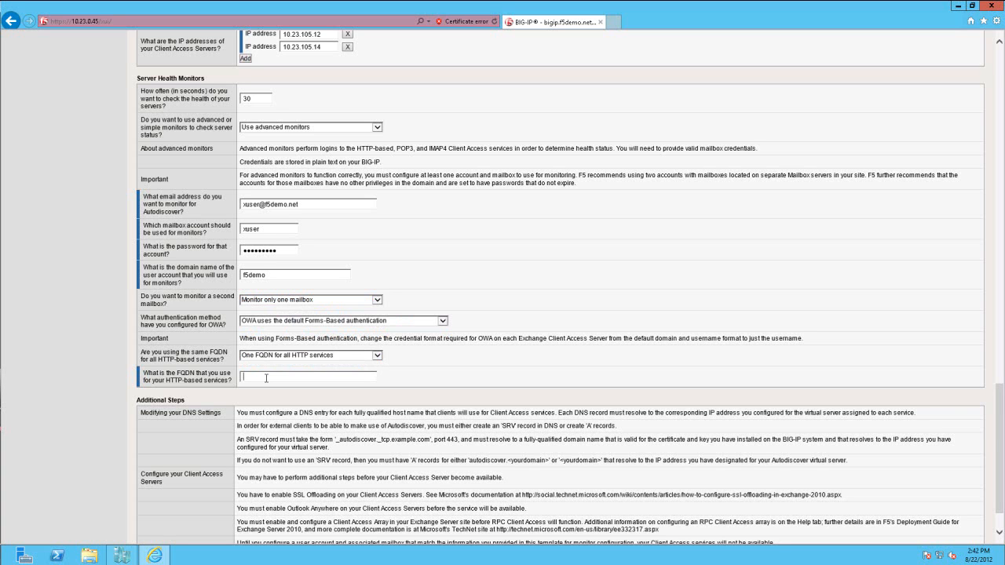
type("mail.f5demo.net")
scroll(284, 399, "down", 1)
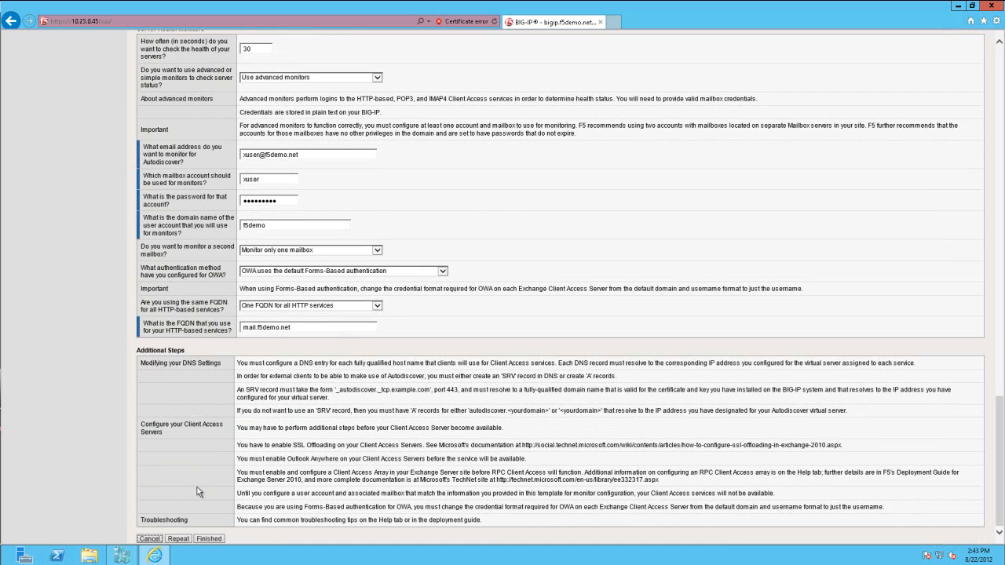
left_click(207, 540)
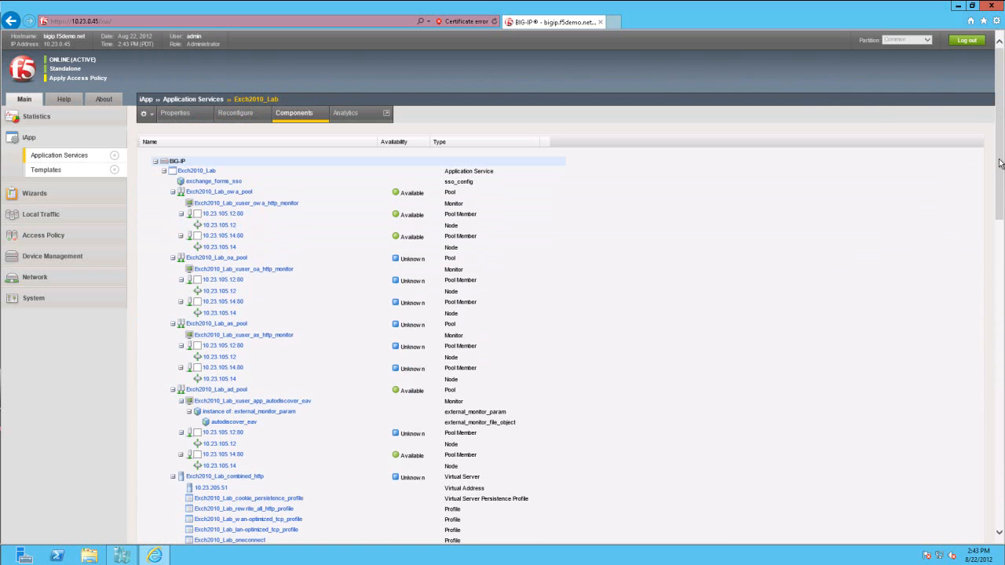
- Examine the full component tree of the Exch2010_Lab application service, including pools, monitors and virtual servers, and view its basic properties
left_click_drag(999, 163, 989, 421)
scroll(989, 443, "down", 3)
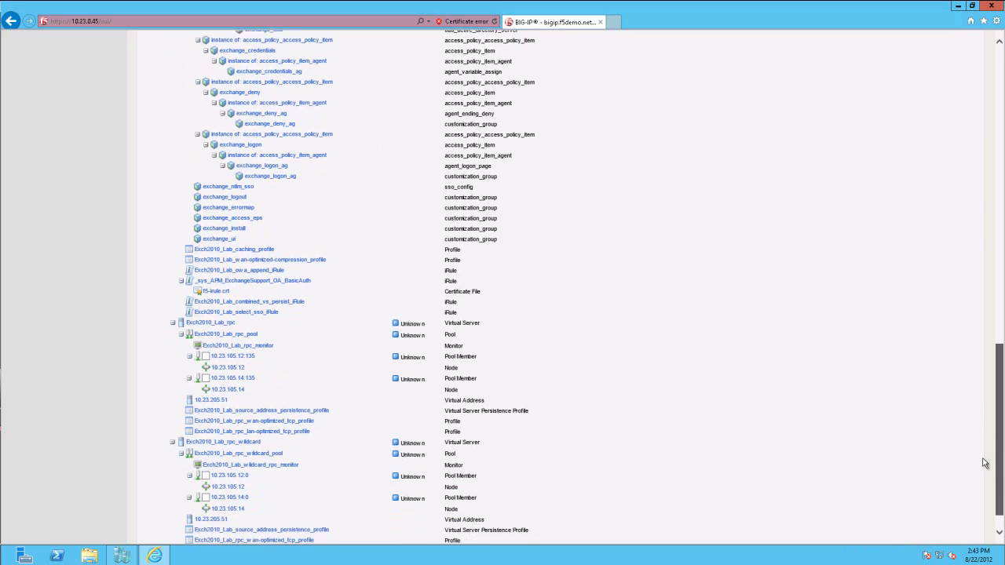
left_click_drag(999, 479, 1000, 157)
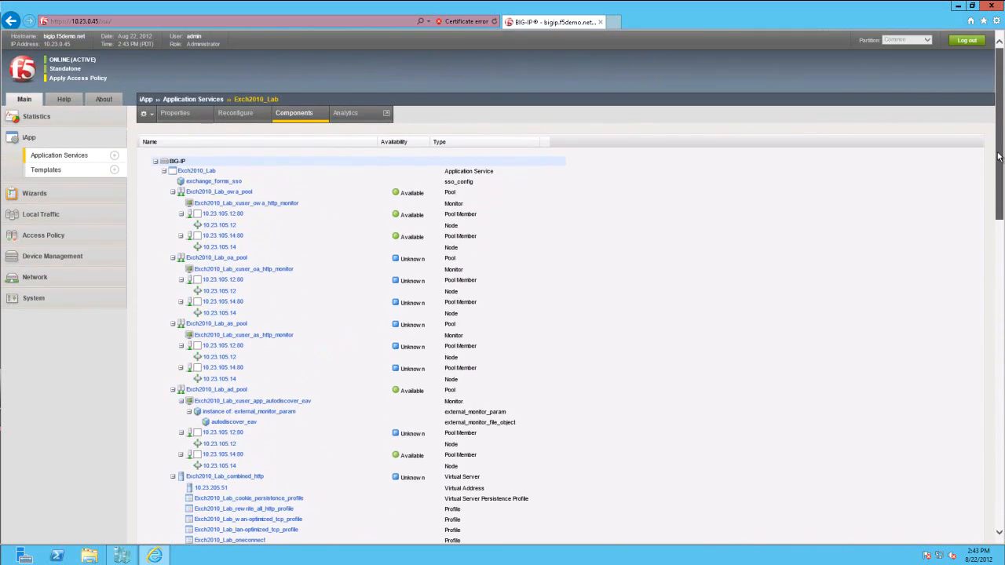
left_click(179, 116)
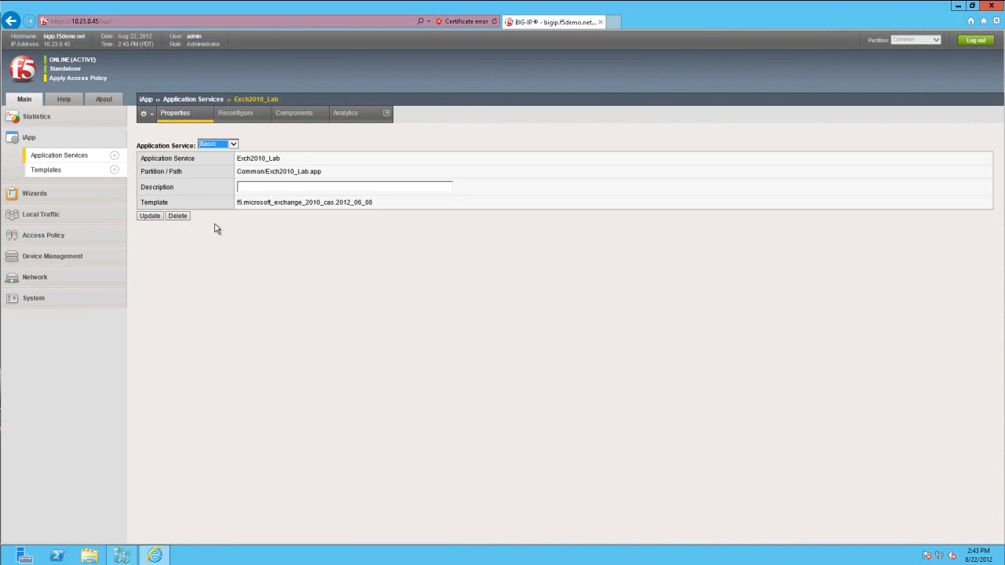
left_click(79, 217)
left_click(69, 215)
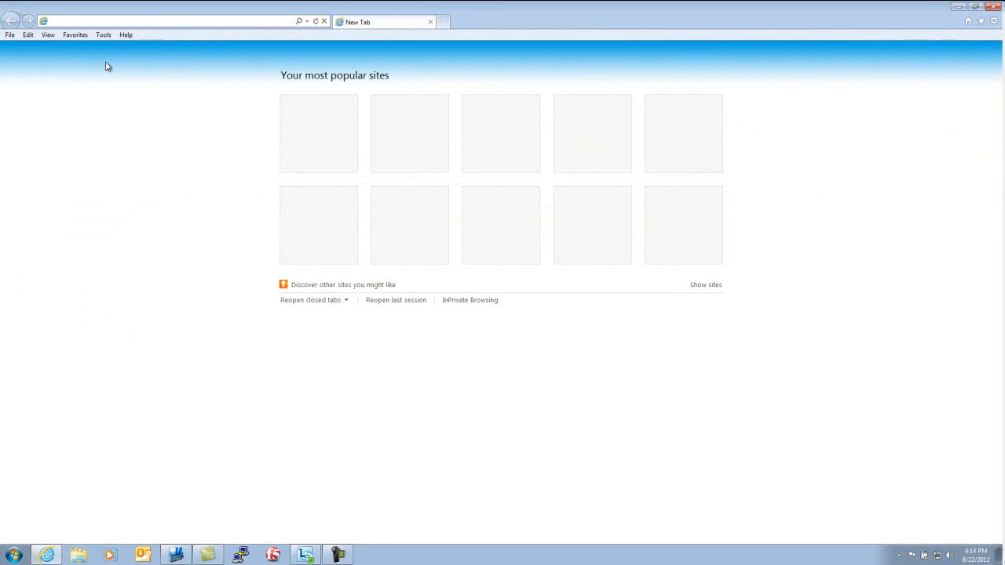
- Switch to Internet Explorer on the client machine and open mail.f5demo.net
type("ma")
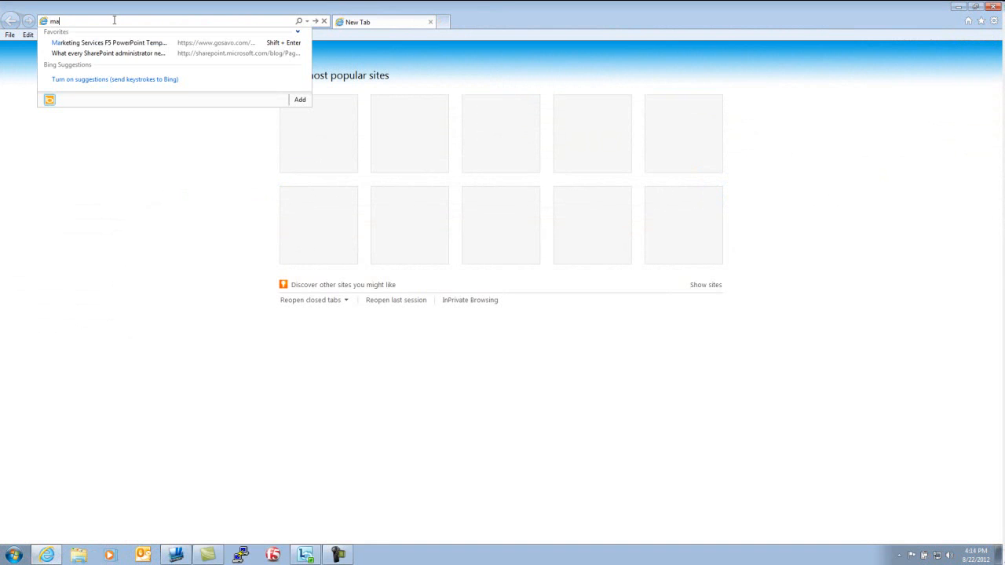
type("il.f5demo.net")
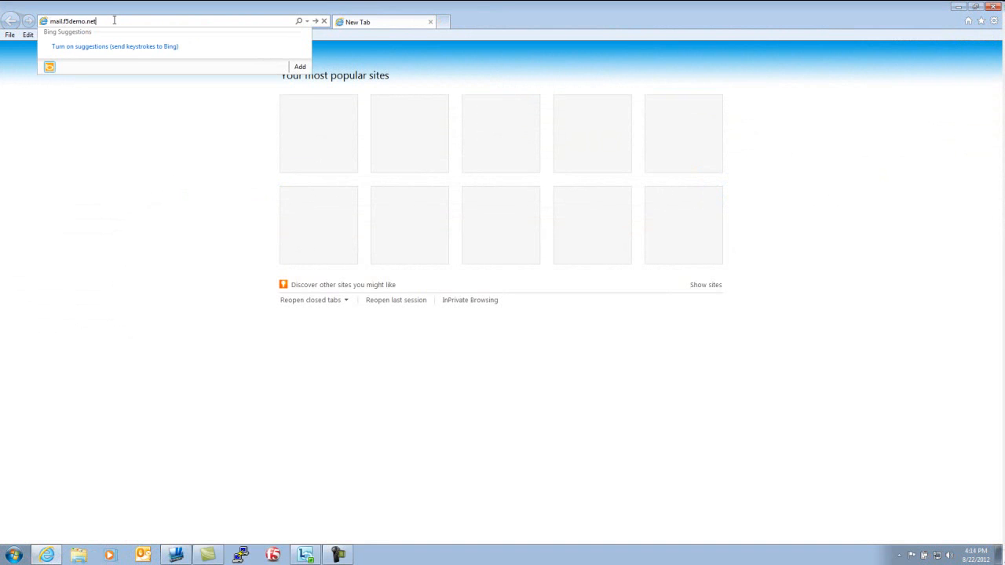
key("Return")
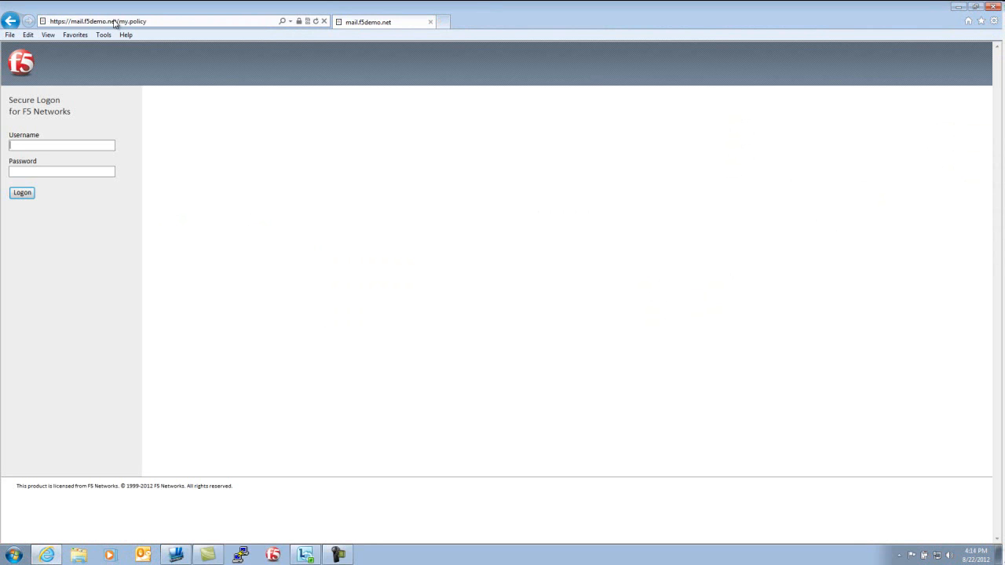
- Log on to the secure logon page as xuser with the account password
type("xuser")
type("••")
type("•••••••")
key("Return")
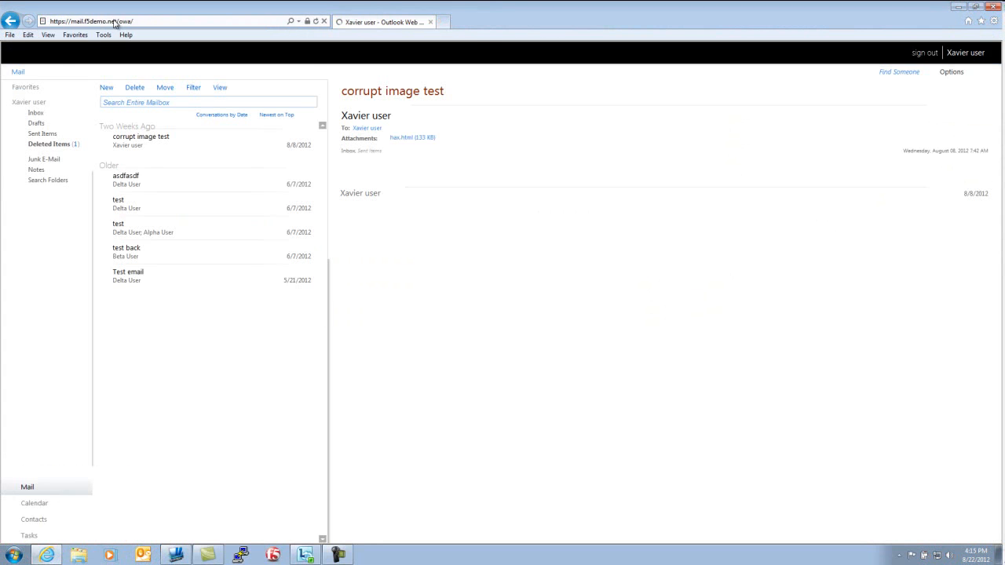